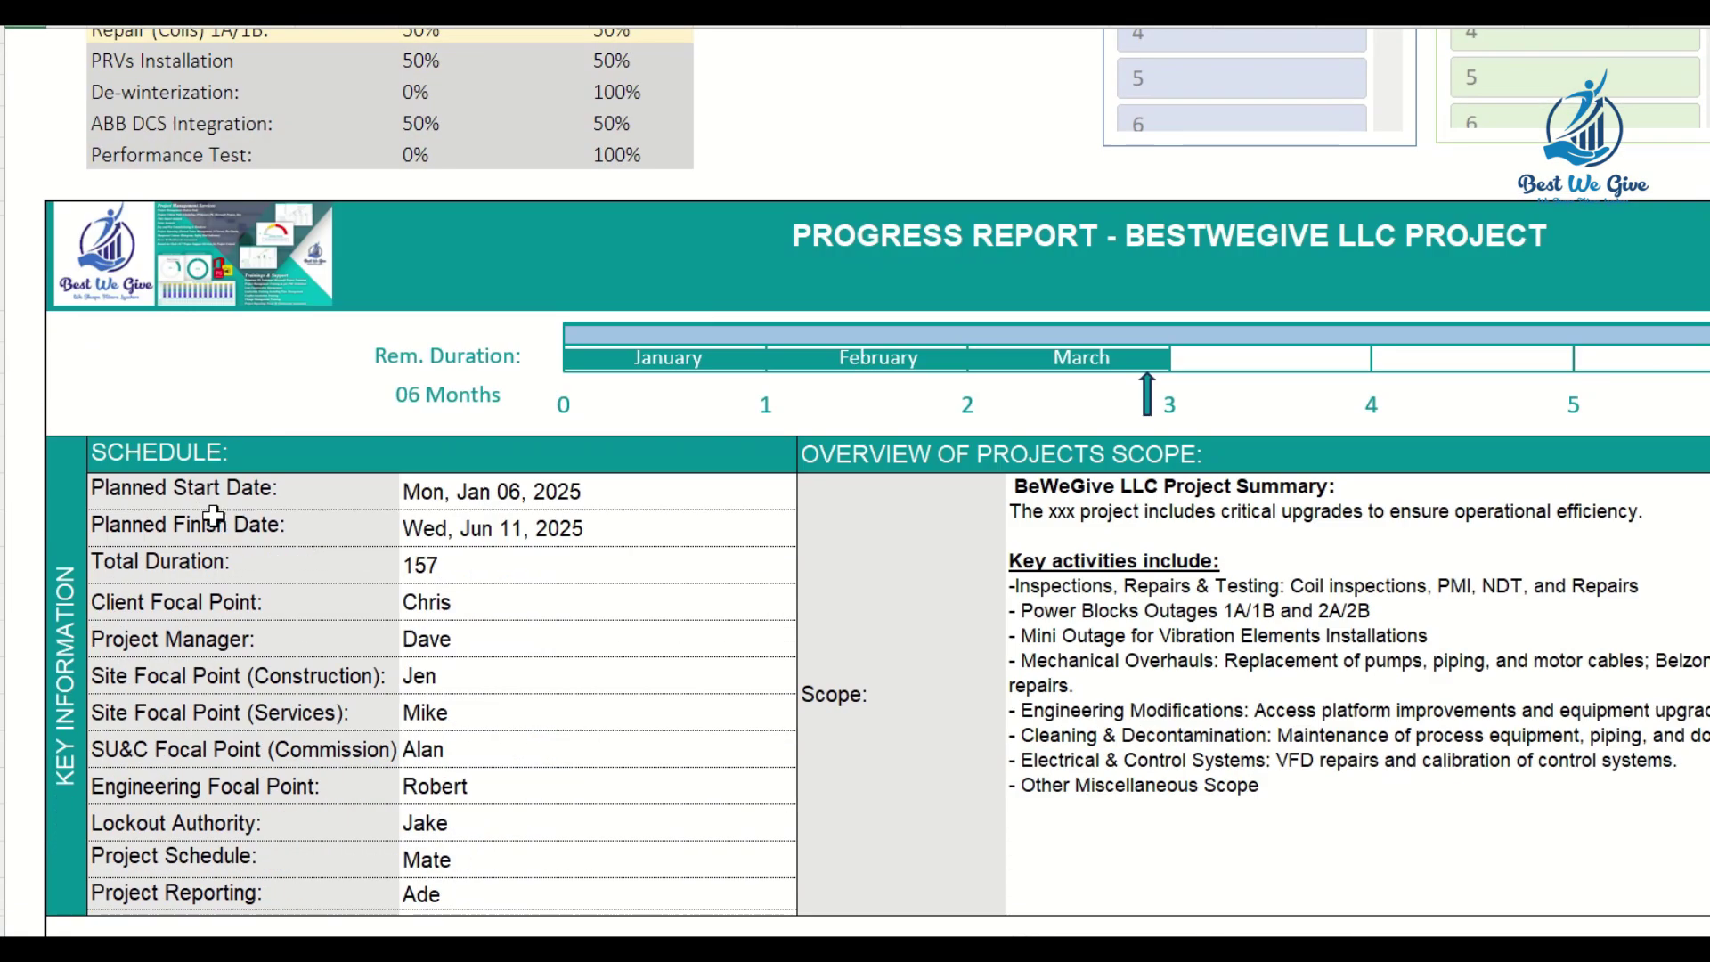
pyautogui.scroll(3, 210, 414)
pyautogui.scroll(-2, 200, 223)
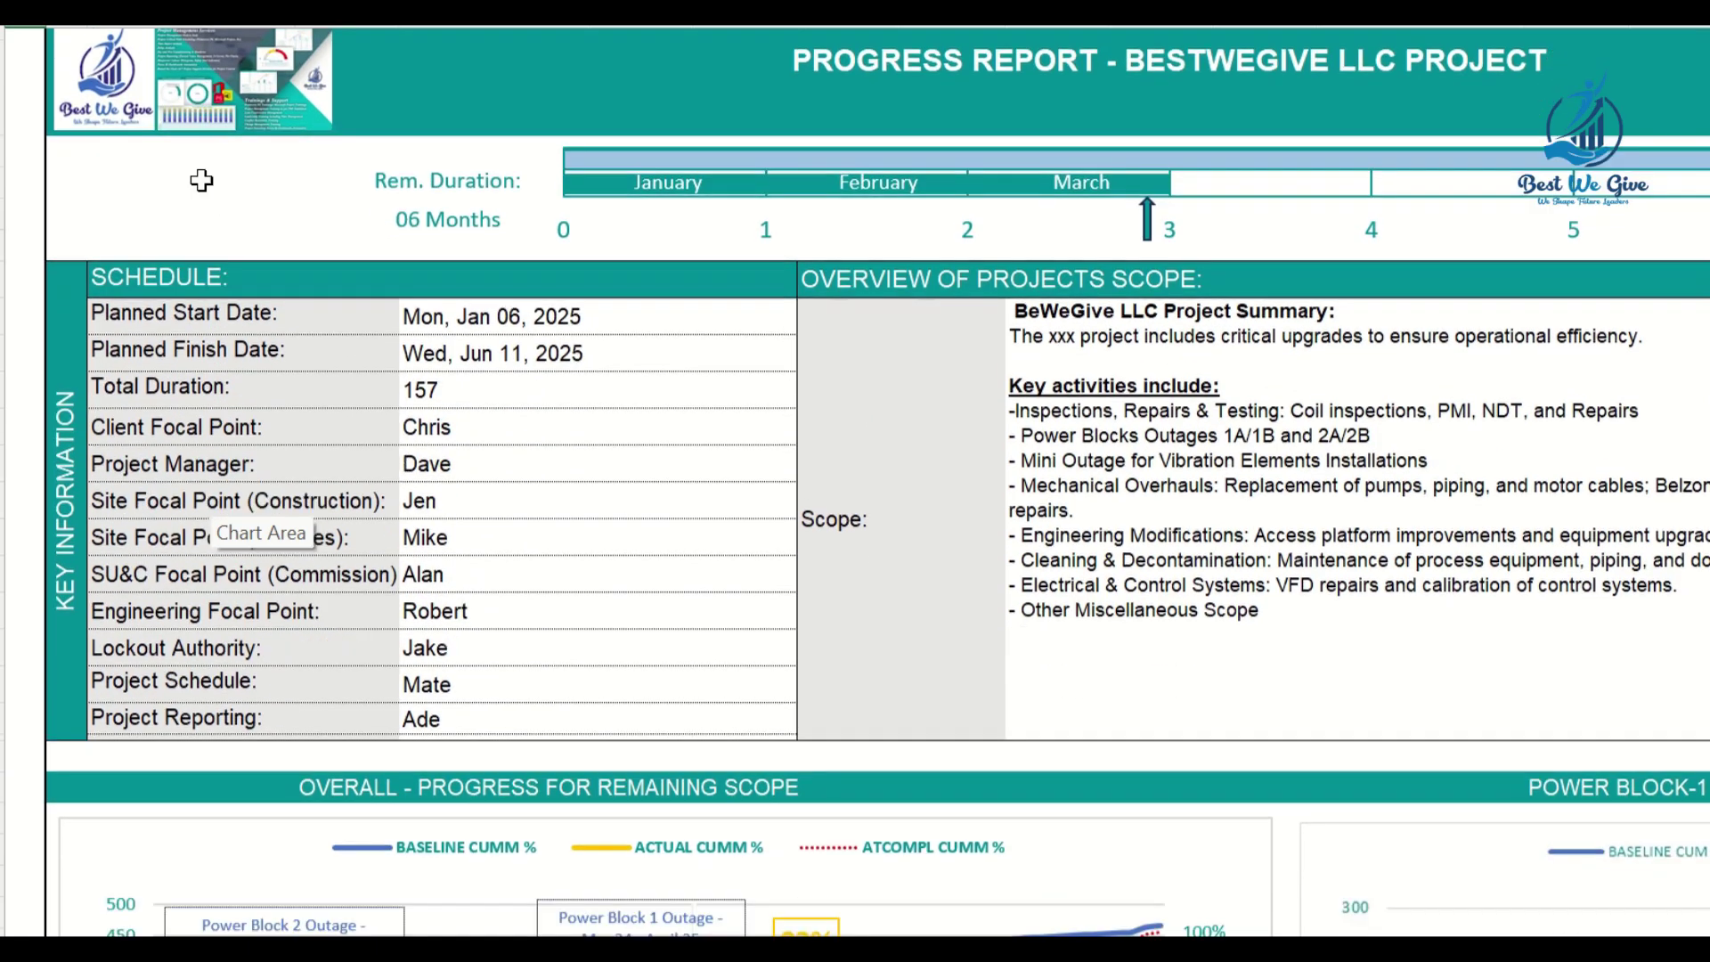
pyautogui.click(182, 98)
pyautogui.moveTo(340, 128); pyautogui.dragTo(728, 427)
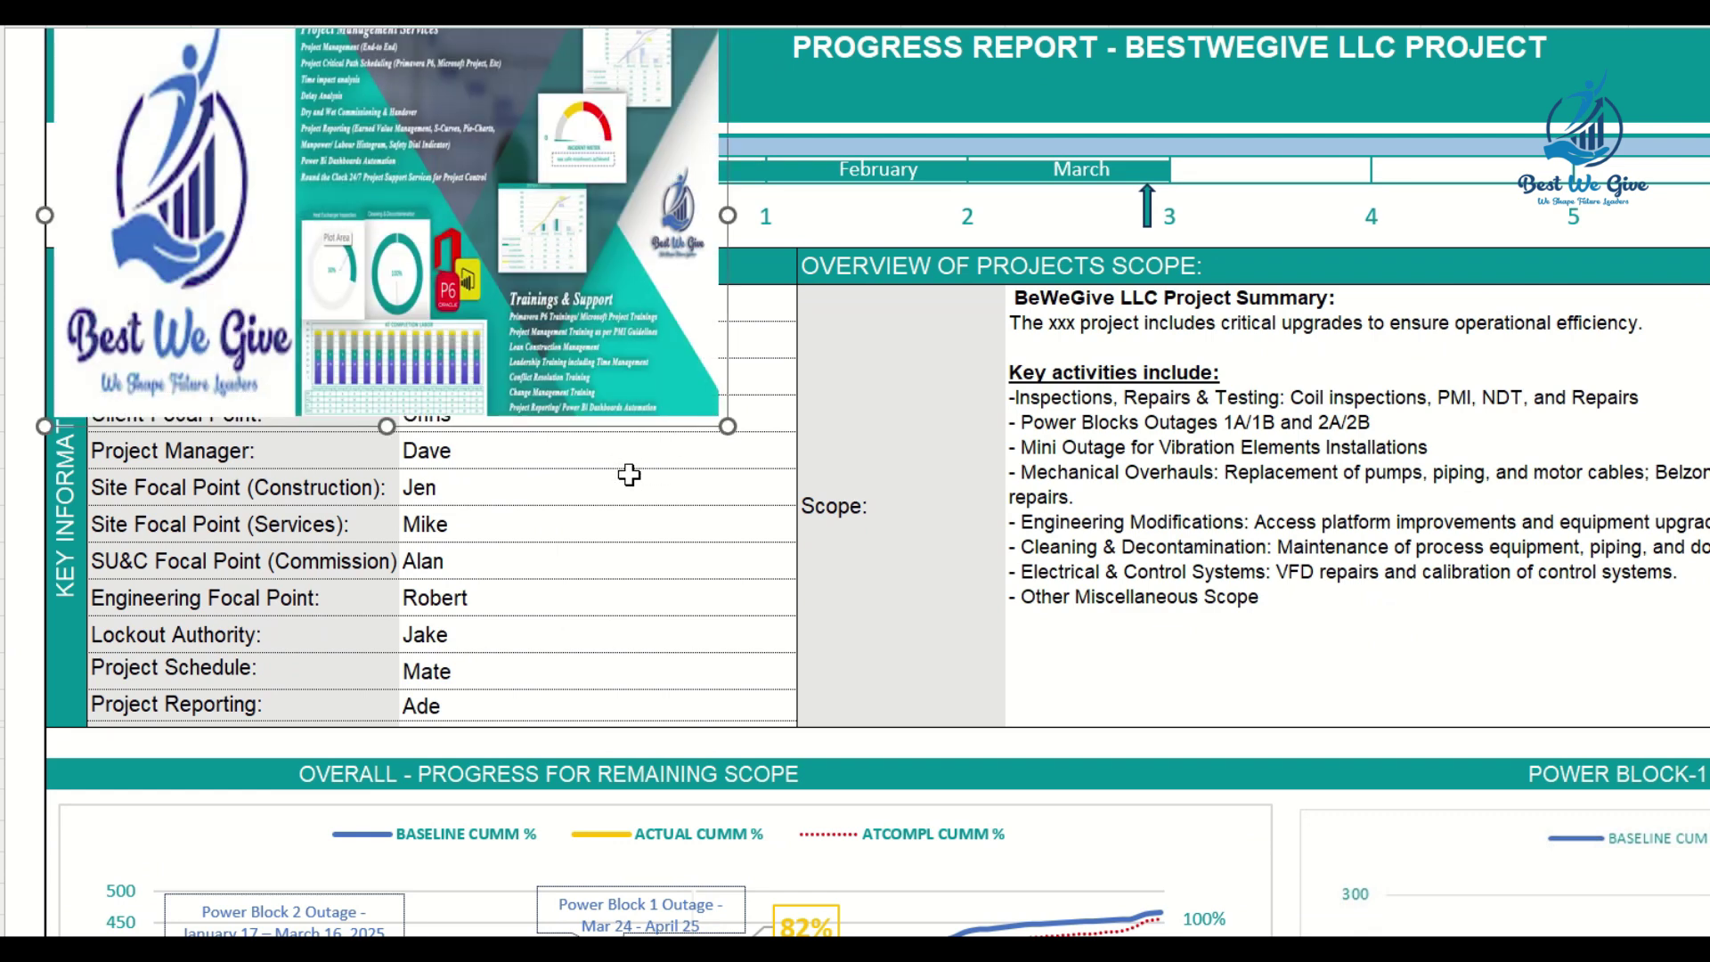
pyautogui.hotkey('ctrl', 'z')
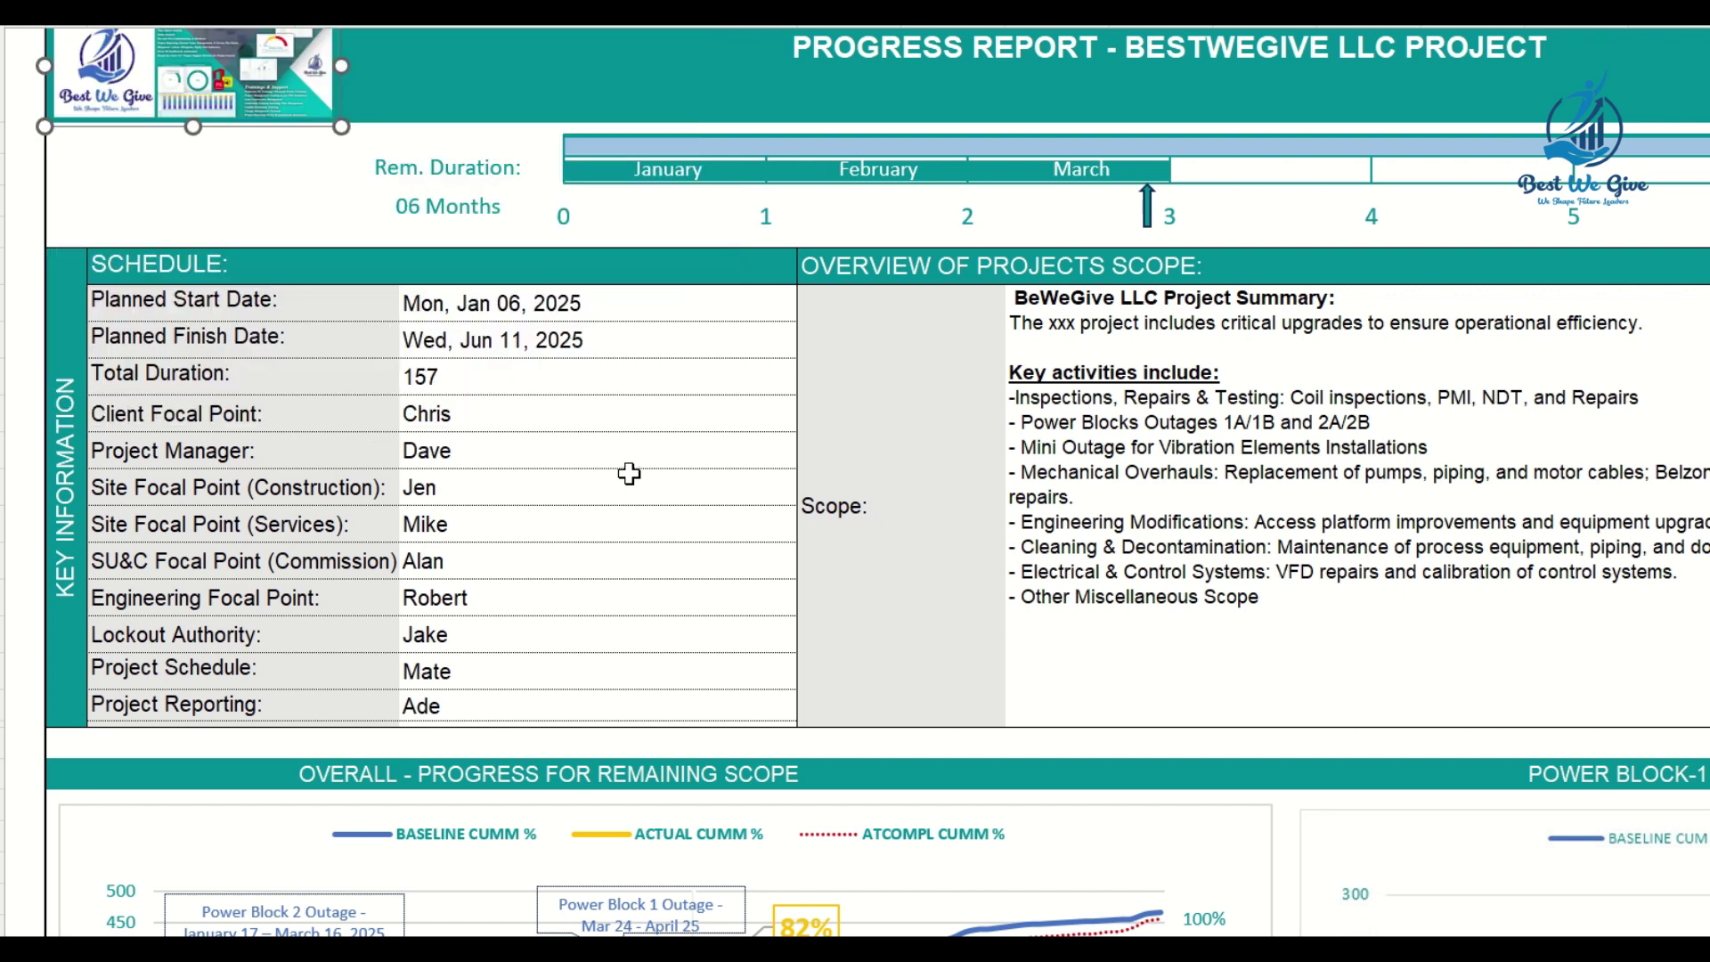
pyautogui.click(870, 73)
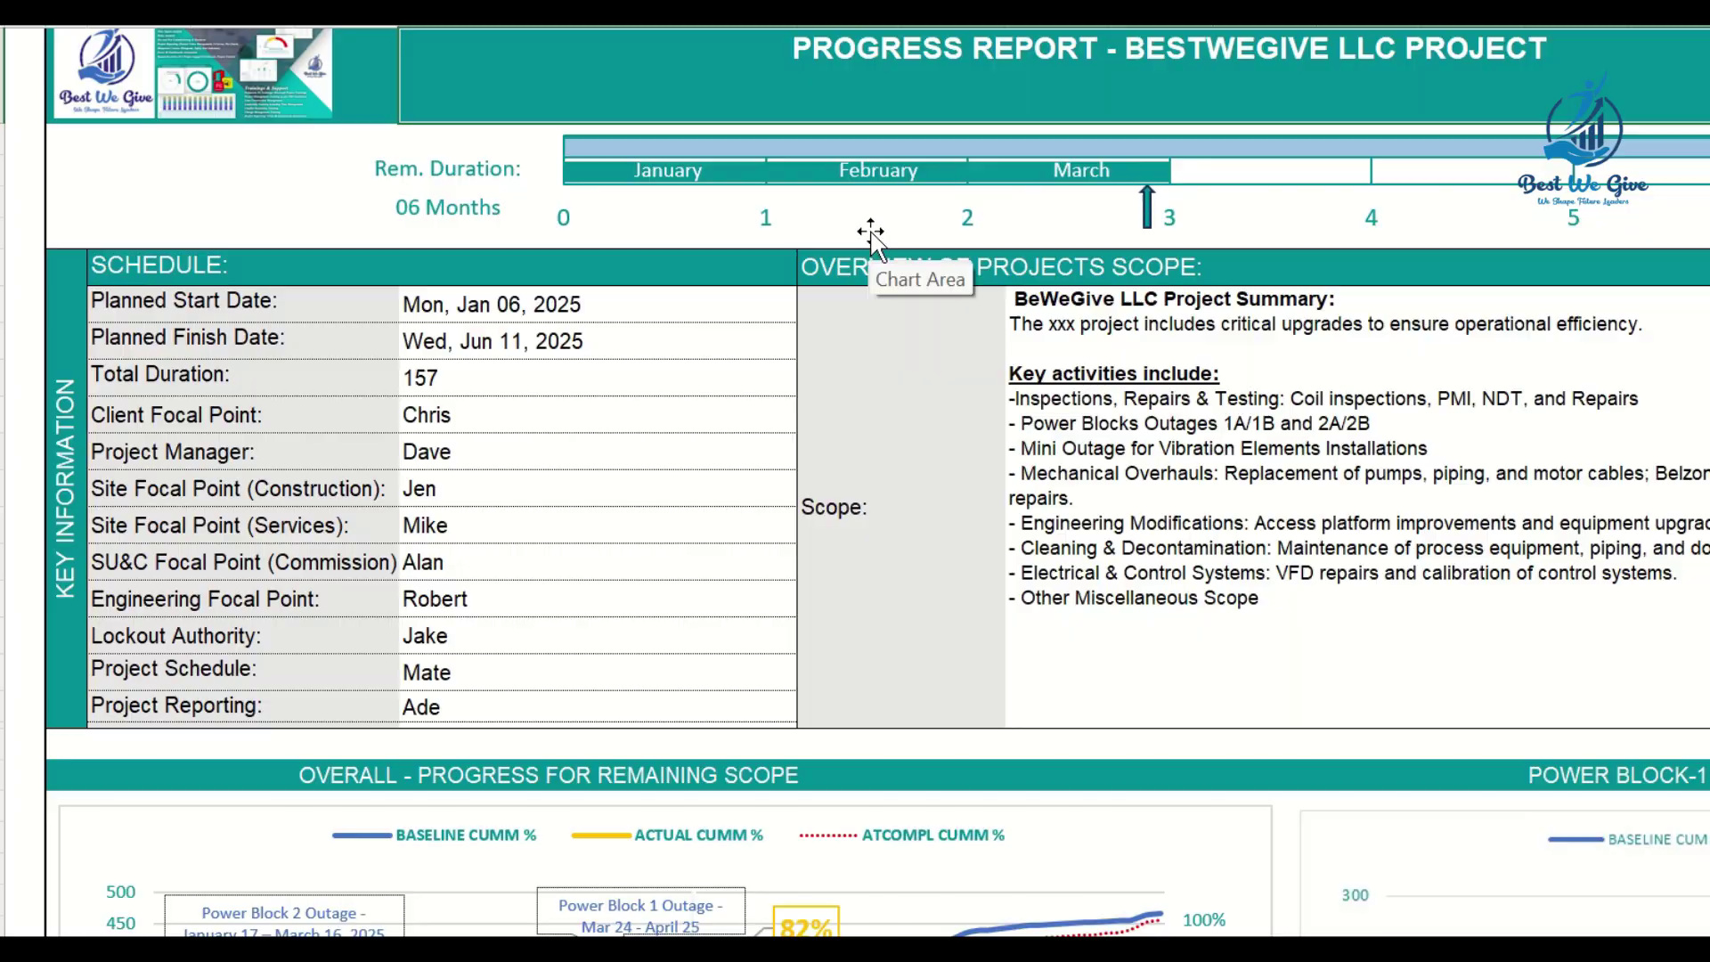
pyautogui.scroll(-1, 870, 234)
pyautogui.scroll(-5, 870, 234)
pyautogui.scroll(-2, 870, 233)
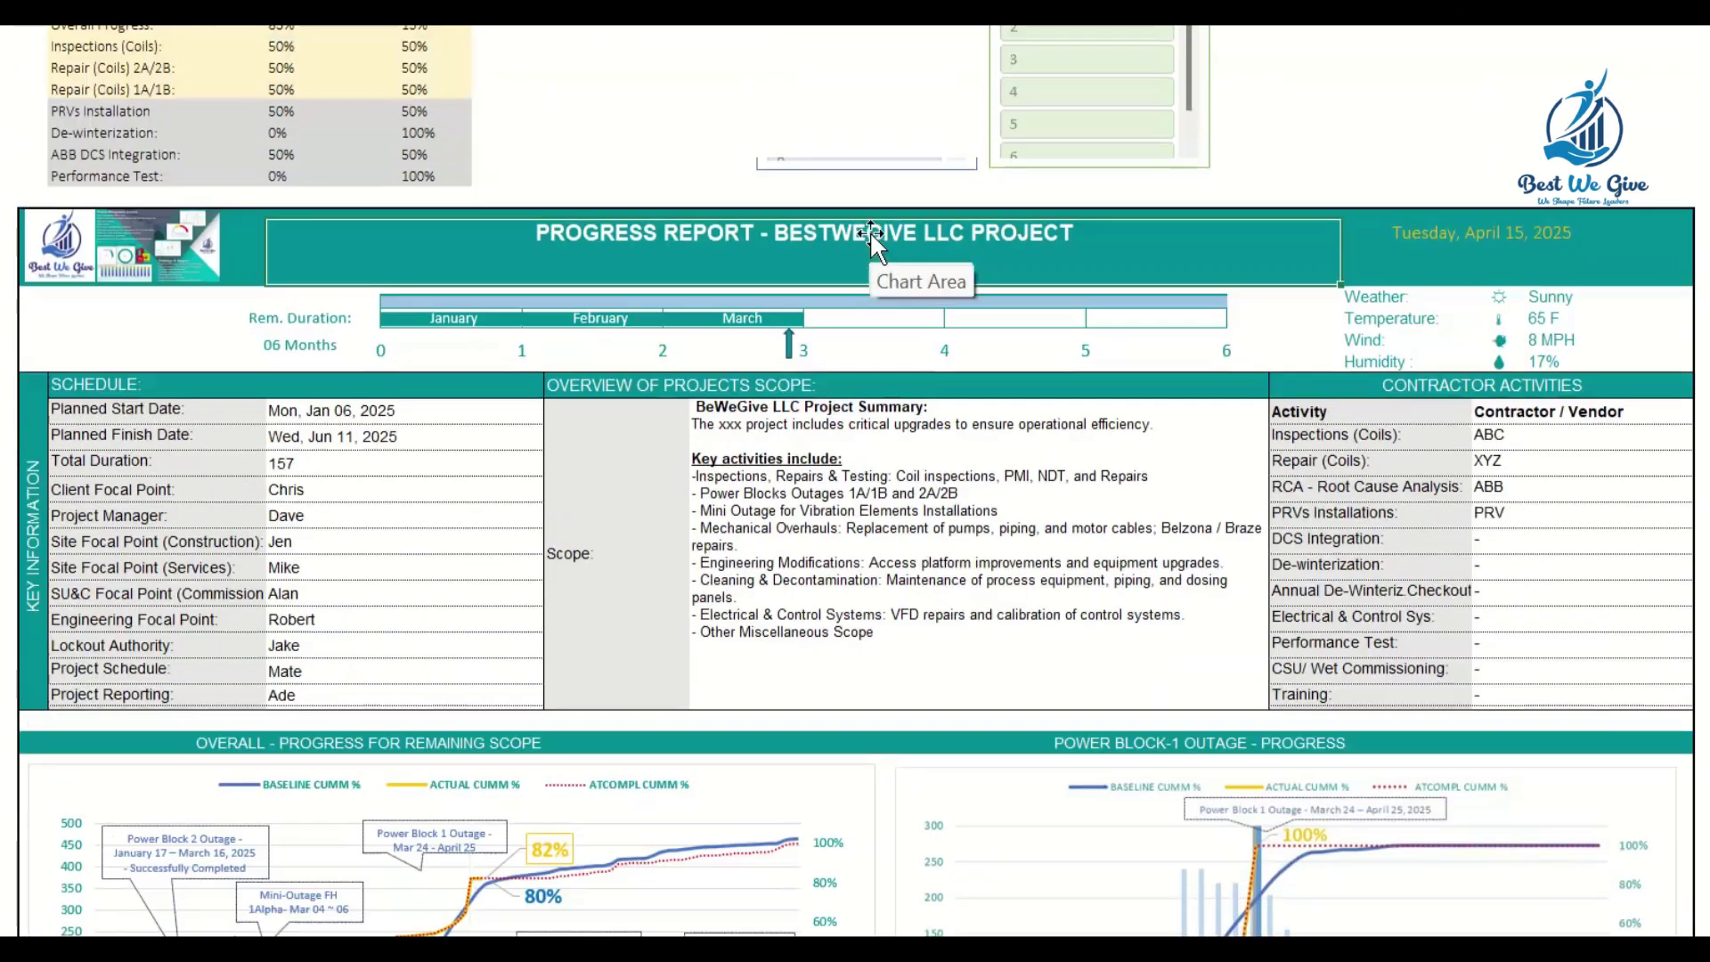
pyautogui.scroll(-1, 870, 234)
pyautogui.scroll(2, 876, 229)
pyautogui.scroll(-1, 876, 230)
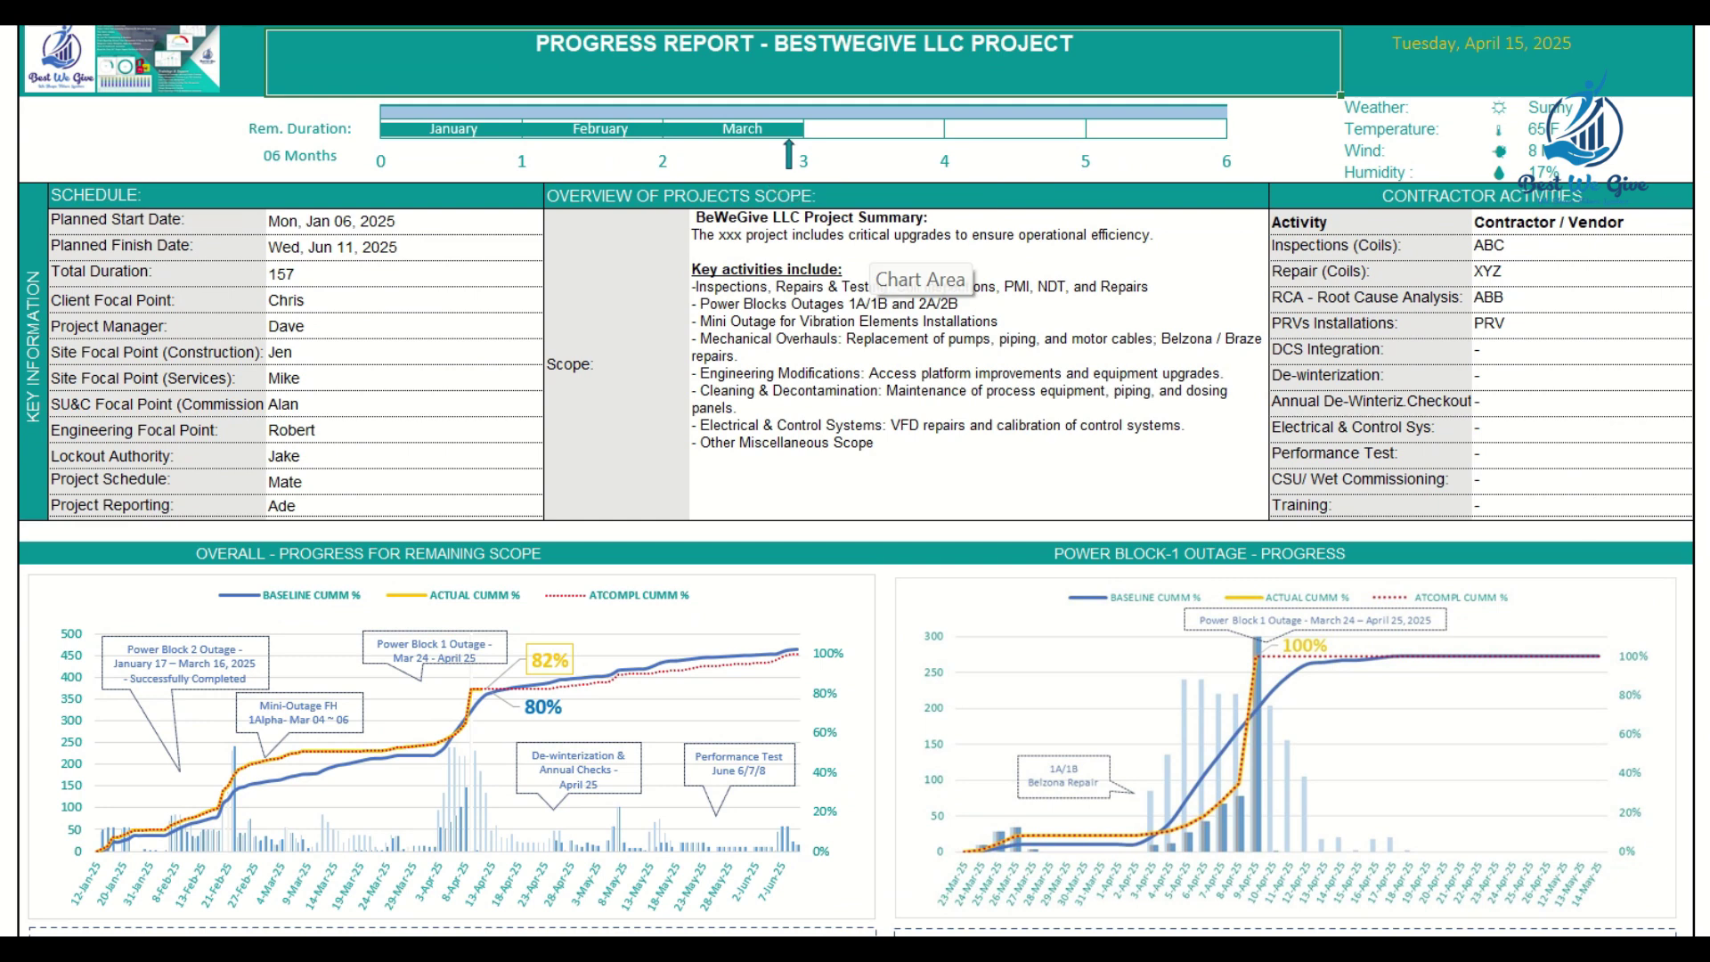
pyautogui.scroll(1, 855, 481)
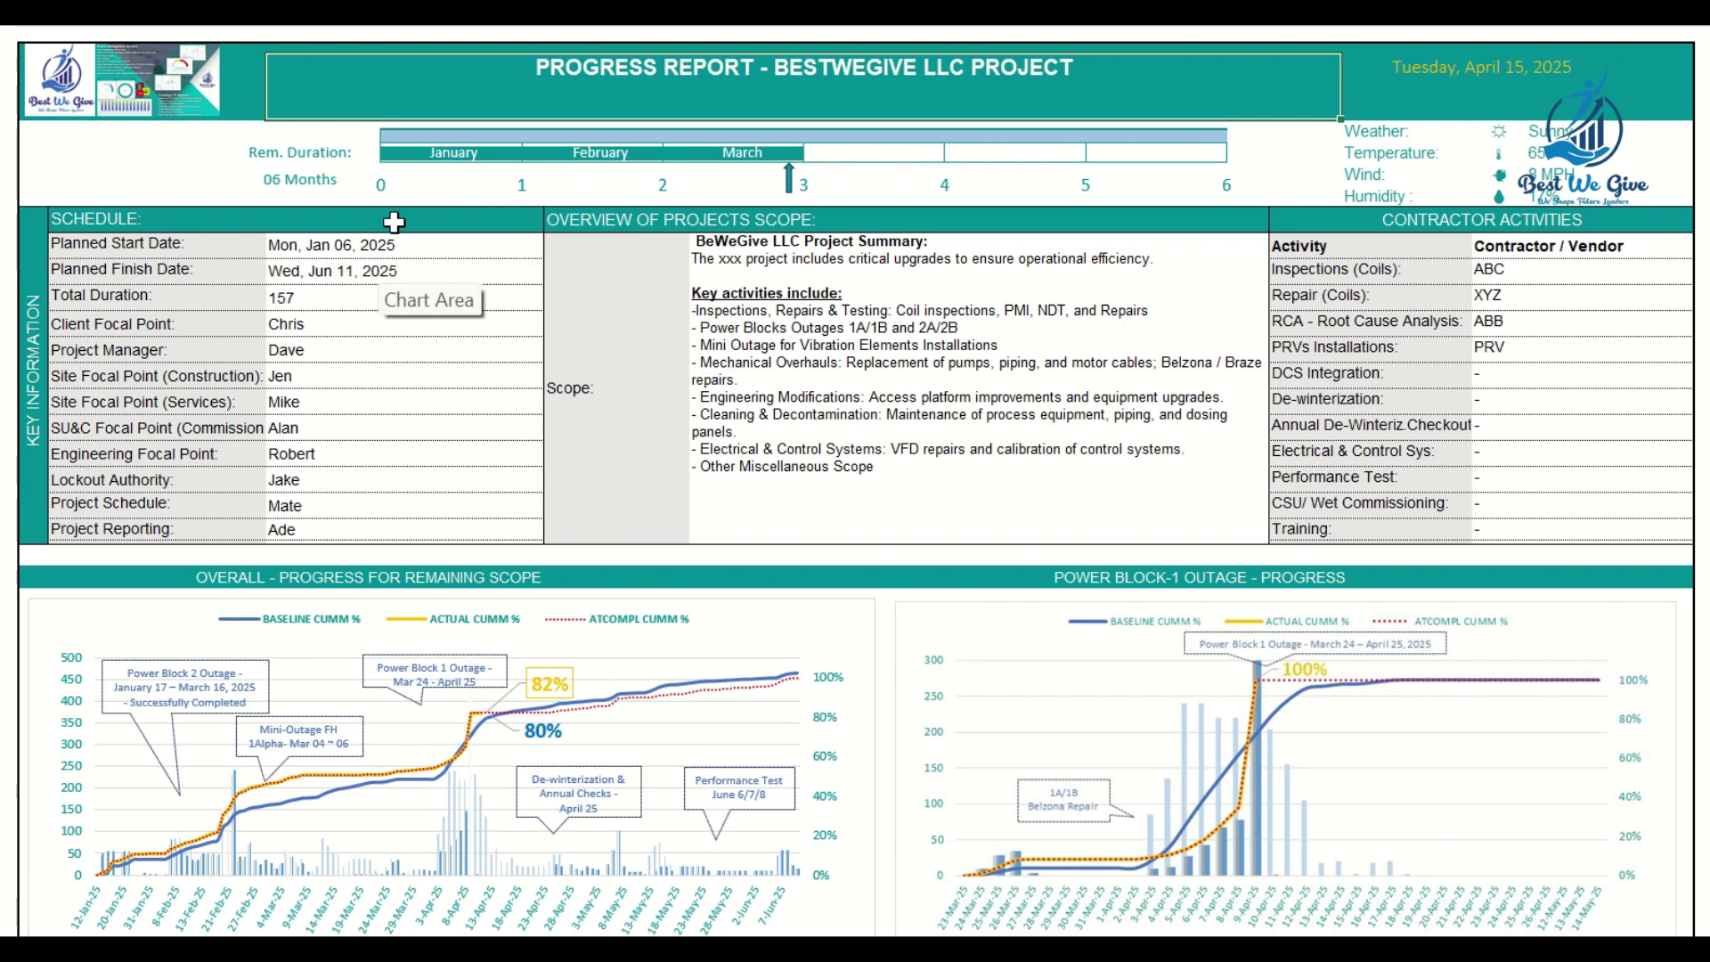
pyautogui.scroll(4, 385, 183)
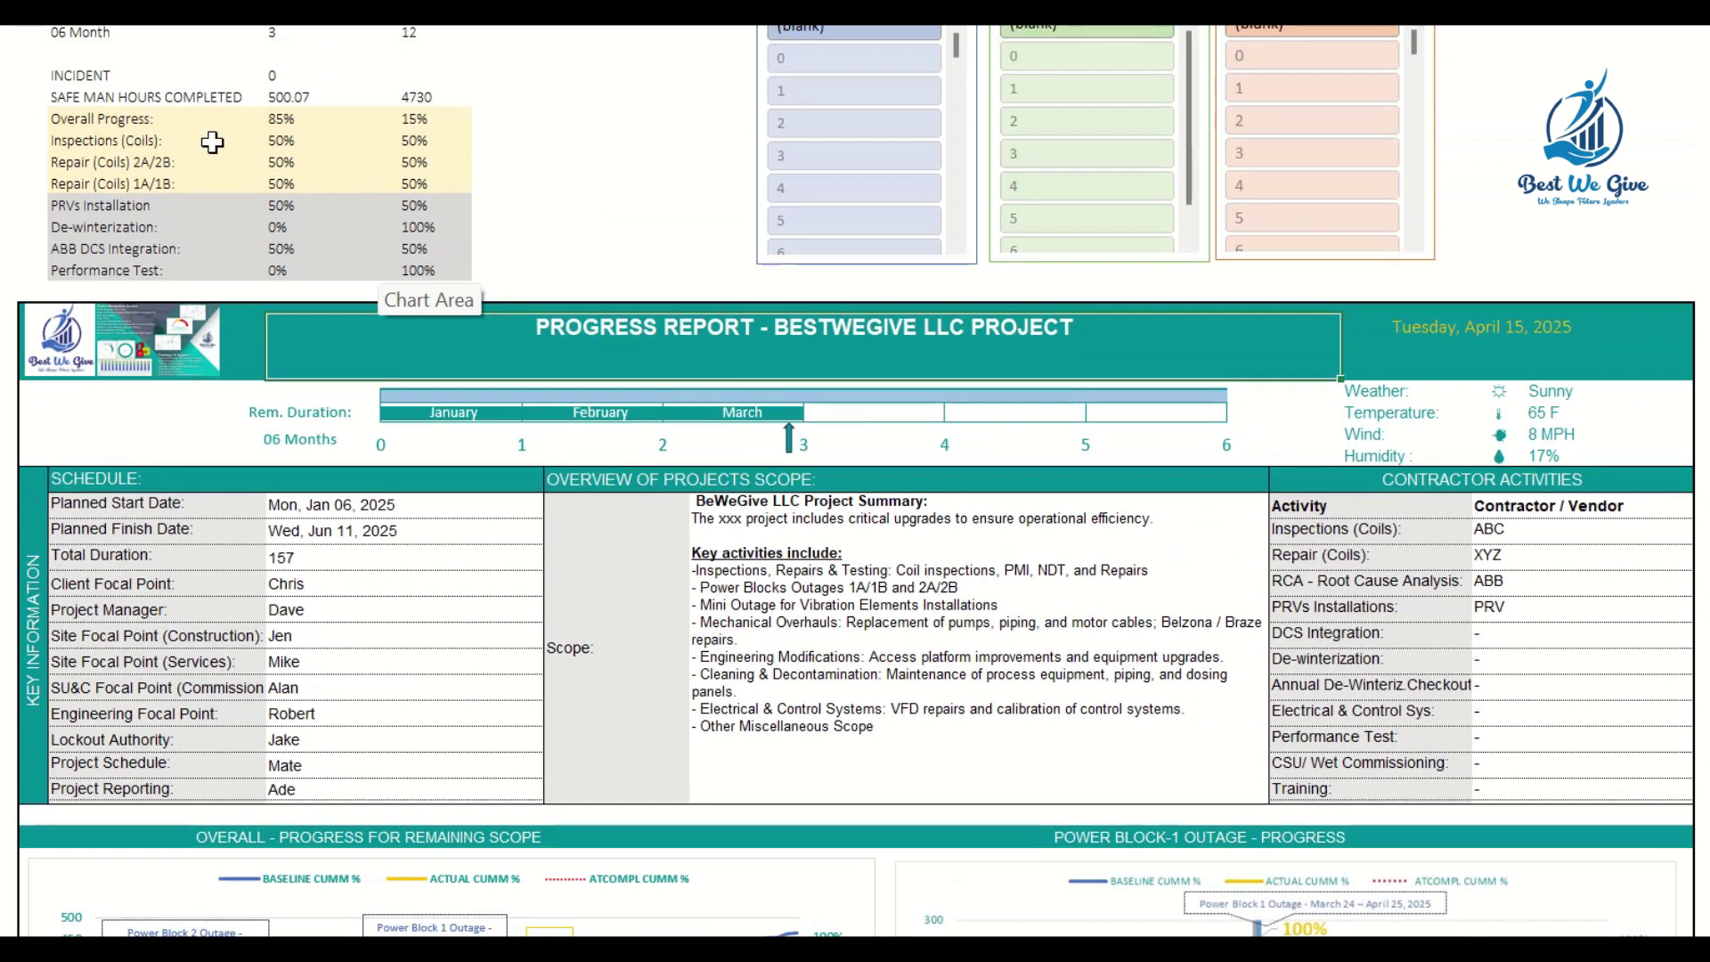
# Step: Review the stats table's Overall Progress, 06 Month and 12-month TOTAL cells
pyautogui.click(143, 123)
pyautogui.scroll(-1, 138, 133)
pyautogui.scroll(1, 138, 134)
pyautogui.scroll(1, 138, 134)
pyautogui.click(82, 98)
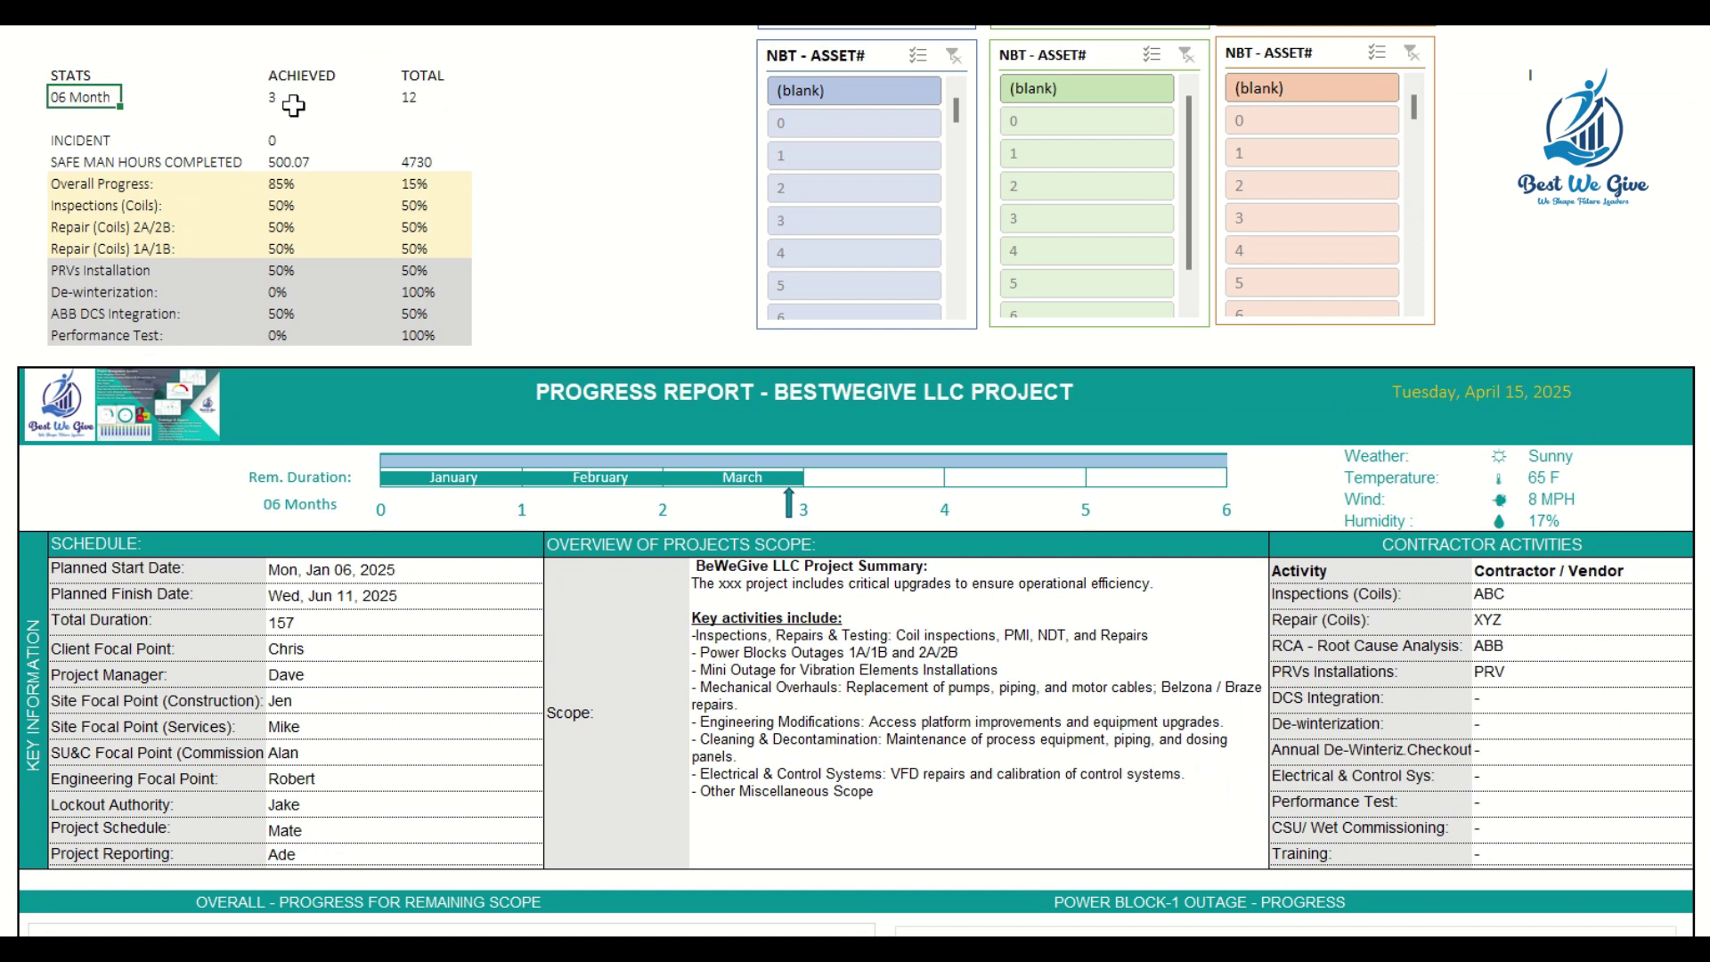
pyautogui.click(414, 96)
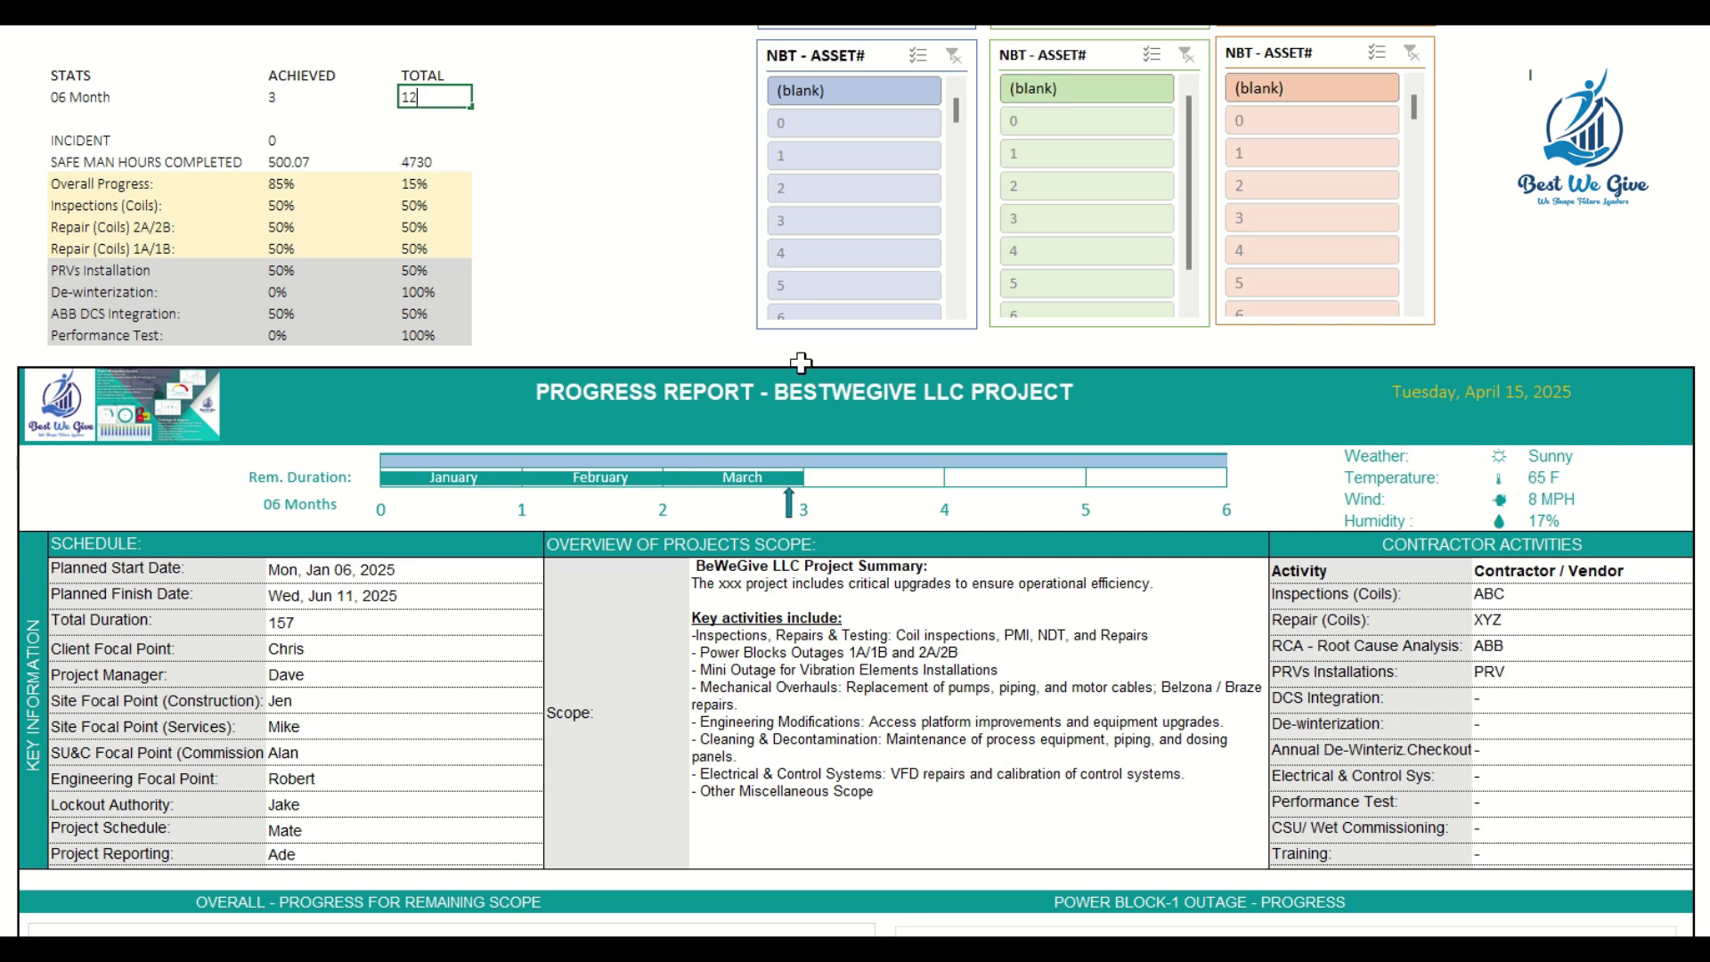
# Step: Open Format Axis for the remaining-duration timeline chart's horizontal axis
pyautogui.click(891, 504)
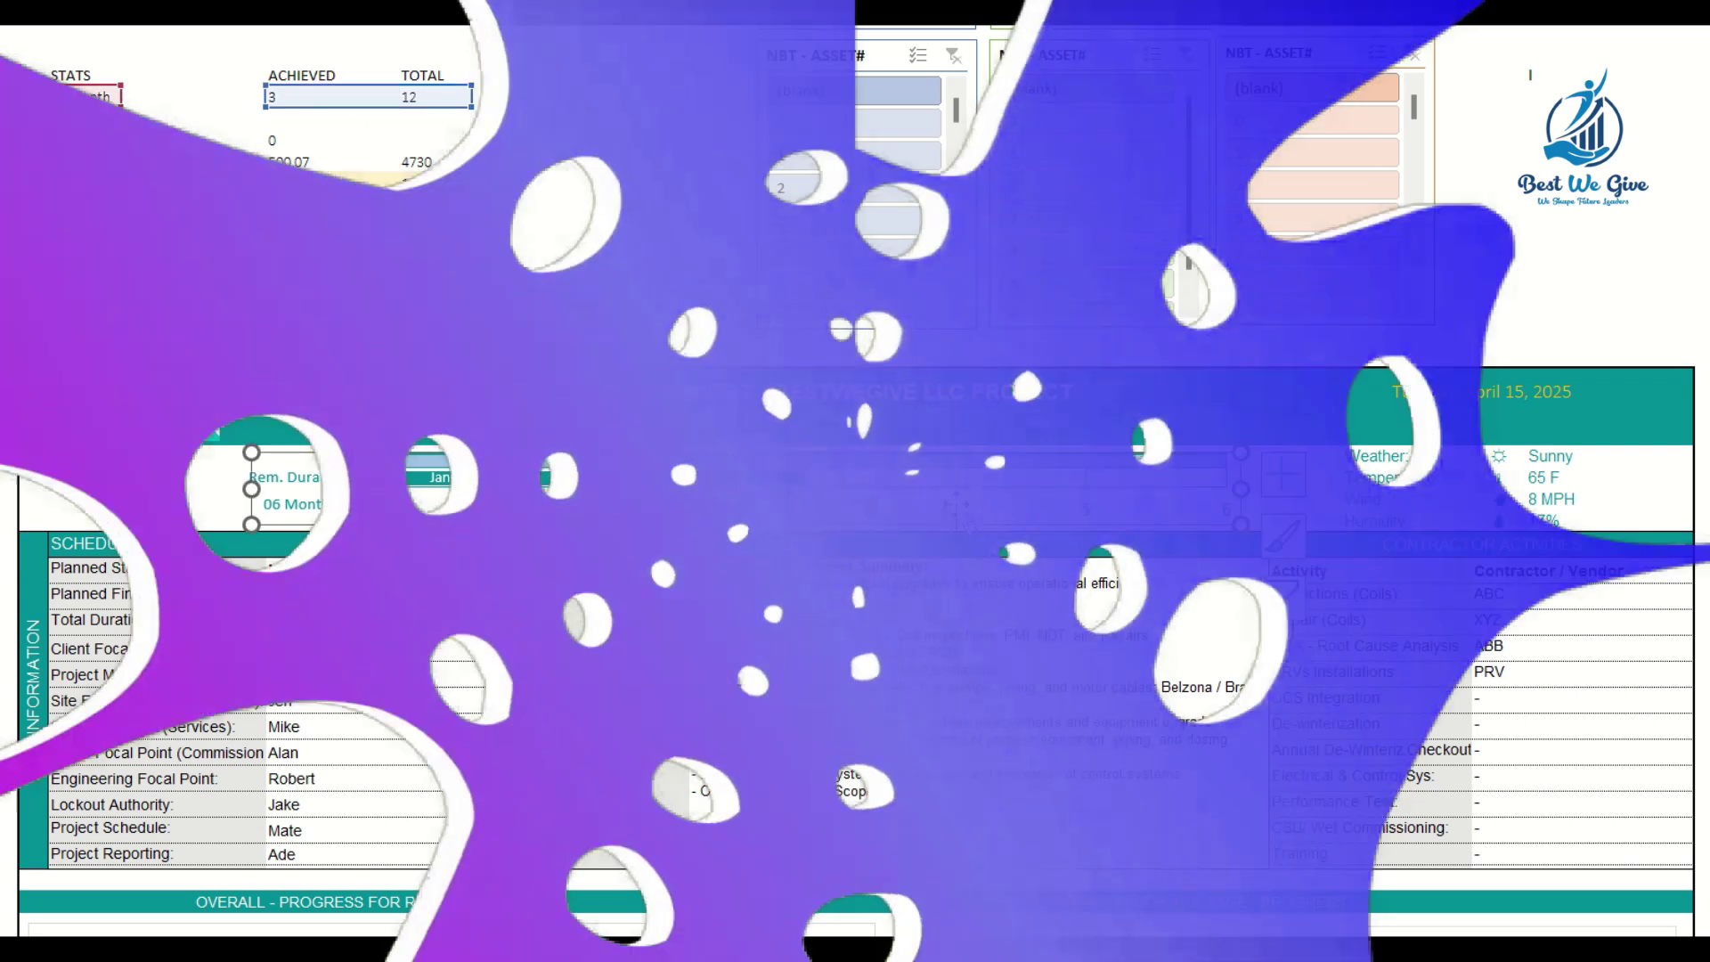
pyautogui.rightClick(947, 510)
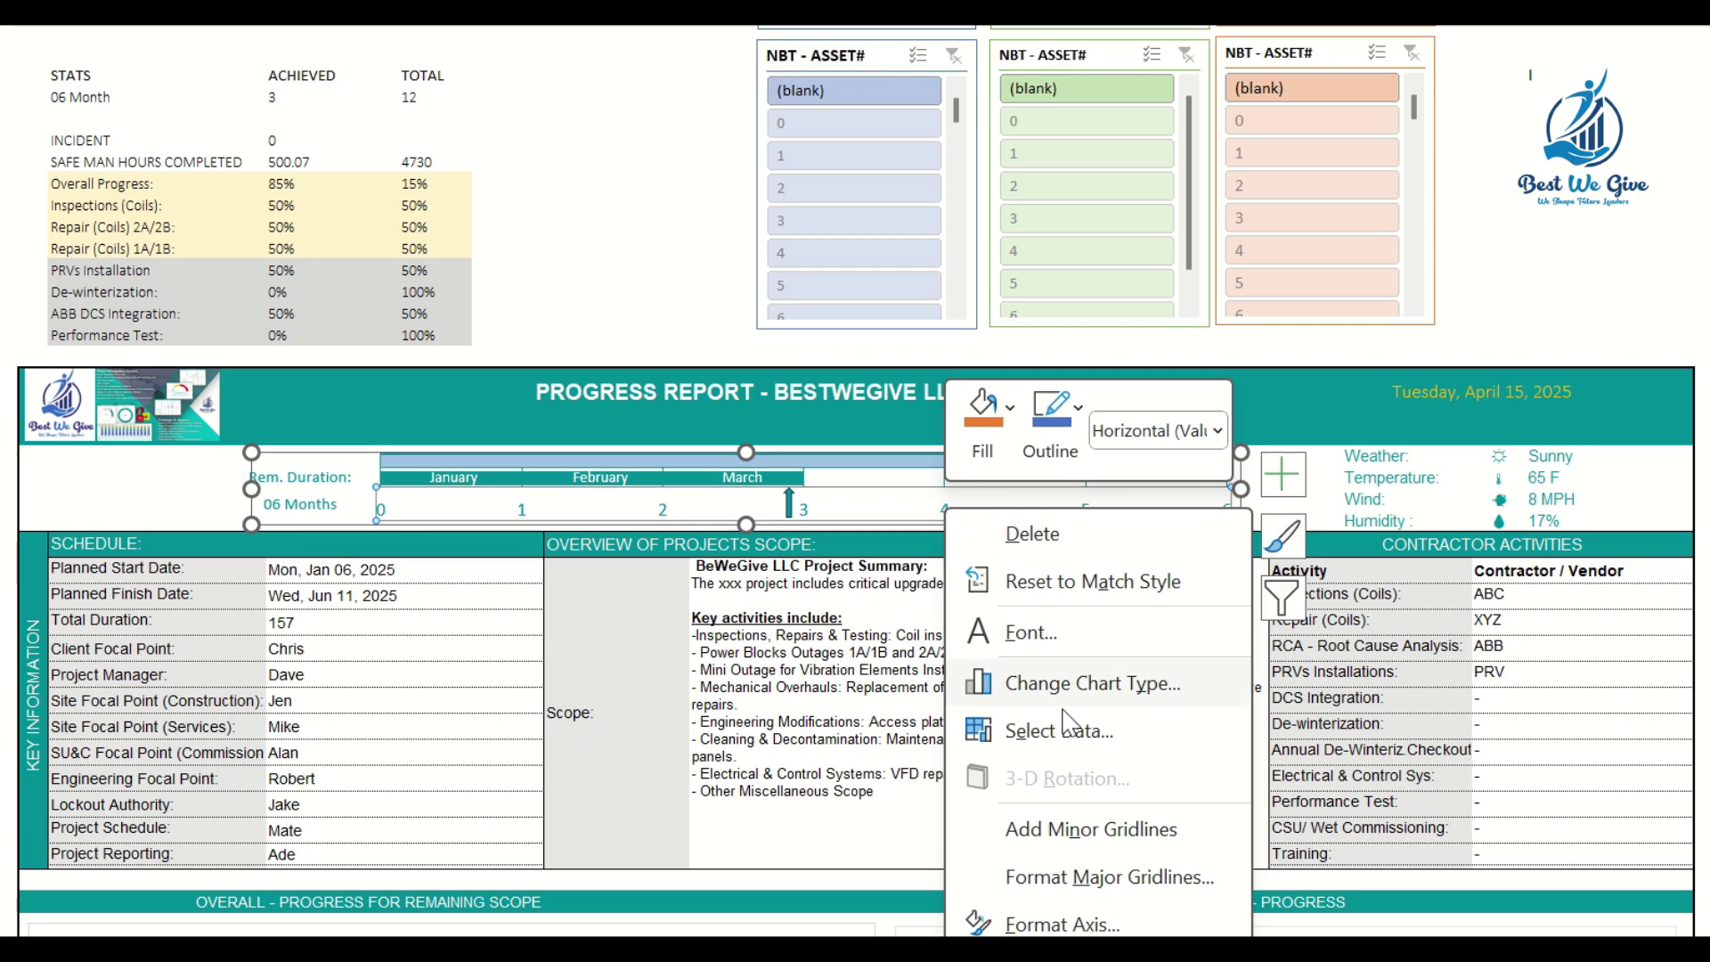
pyautogui.click(1109, 926)
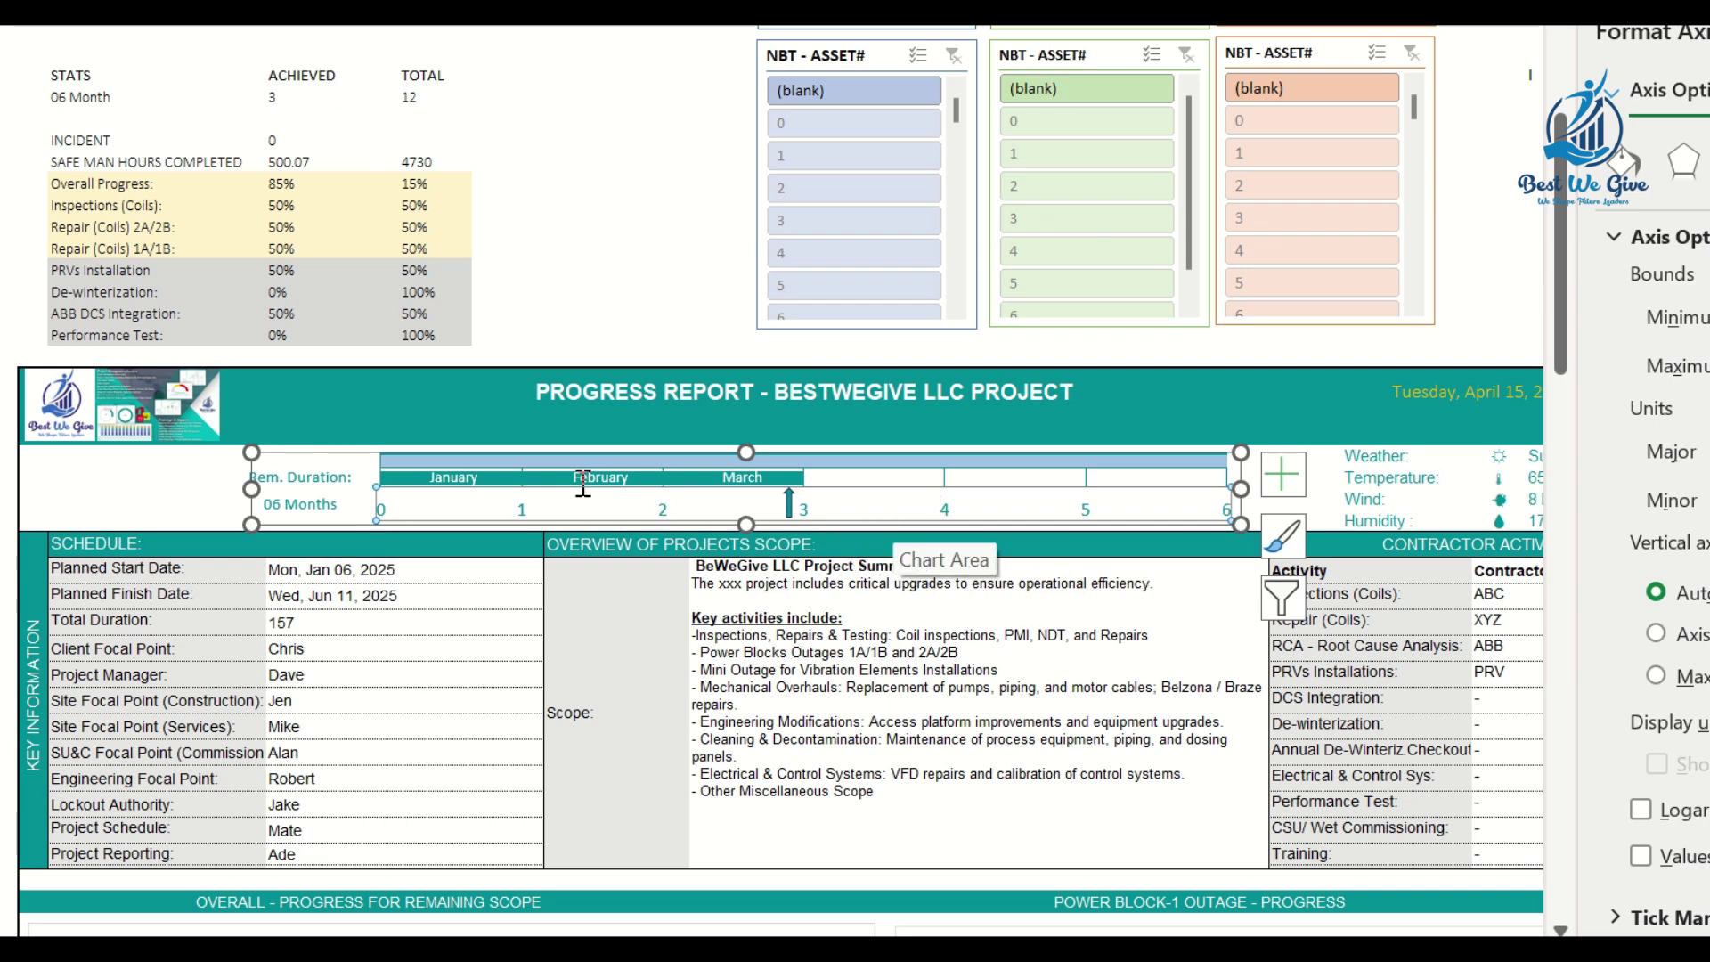
# Step: Check the Rem. Duration label and timeline, then select the 06 Month ACHIEVED cell to enter 2
pyautogui.click(272, 488)
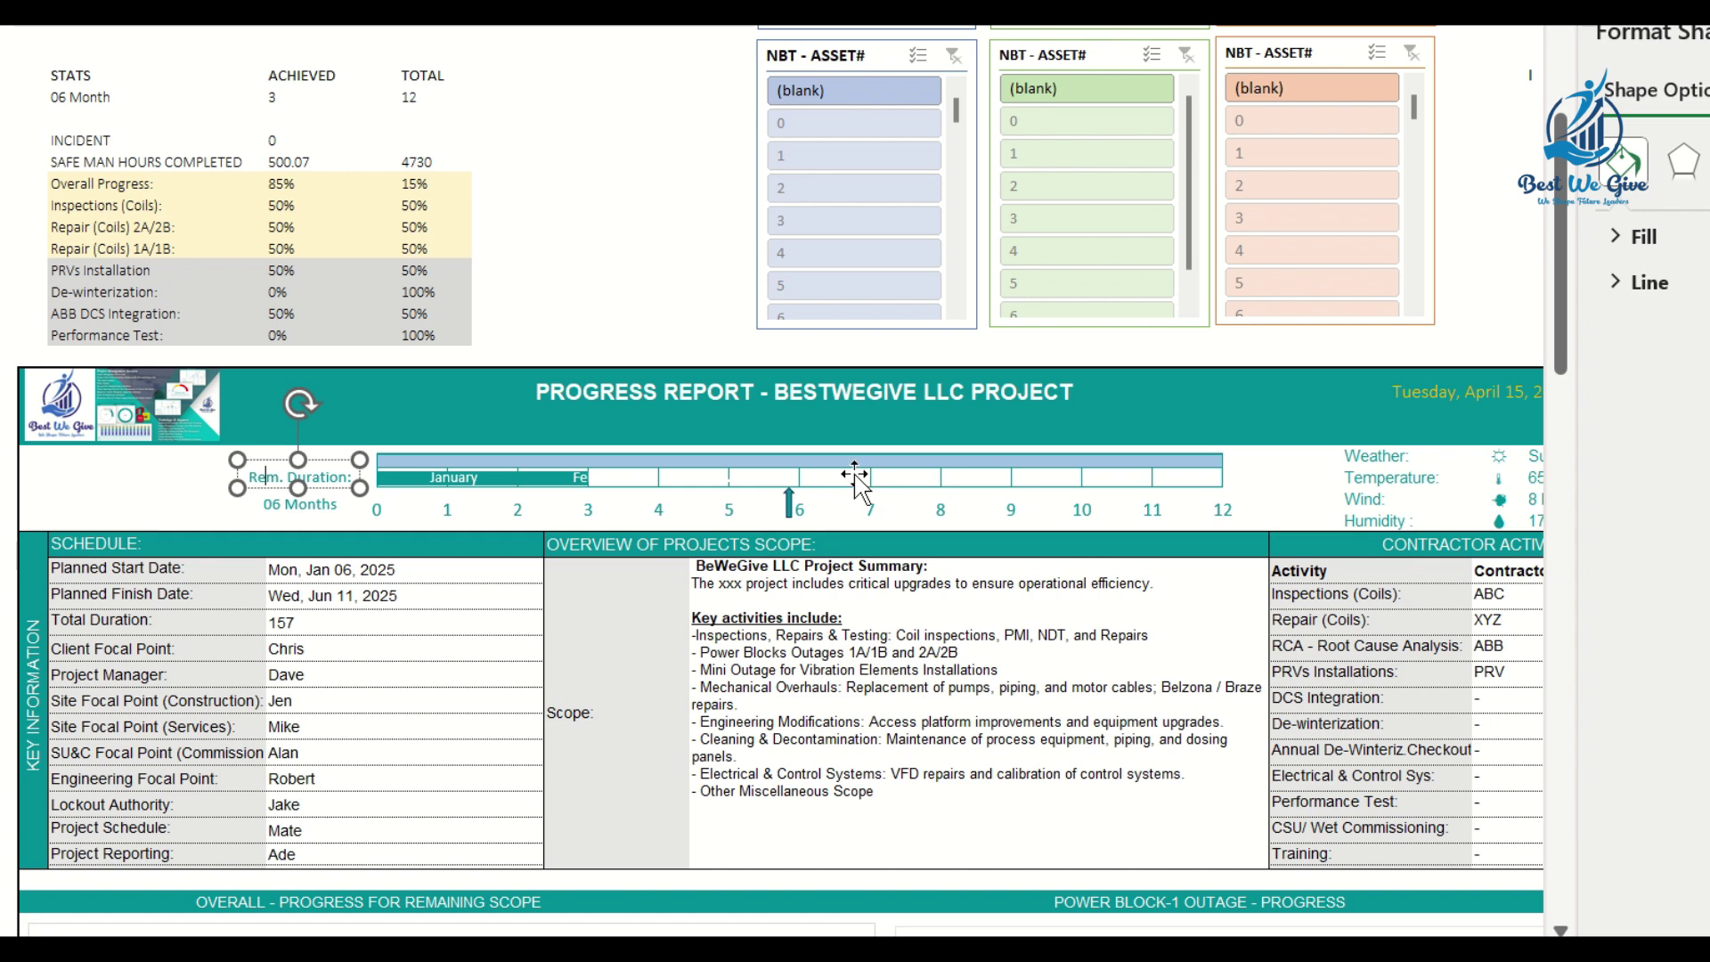
pyautogui.click(860, 526)
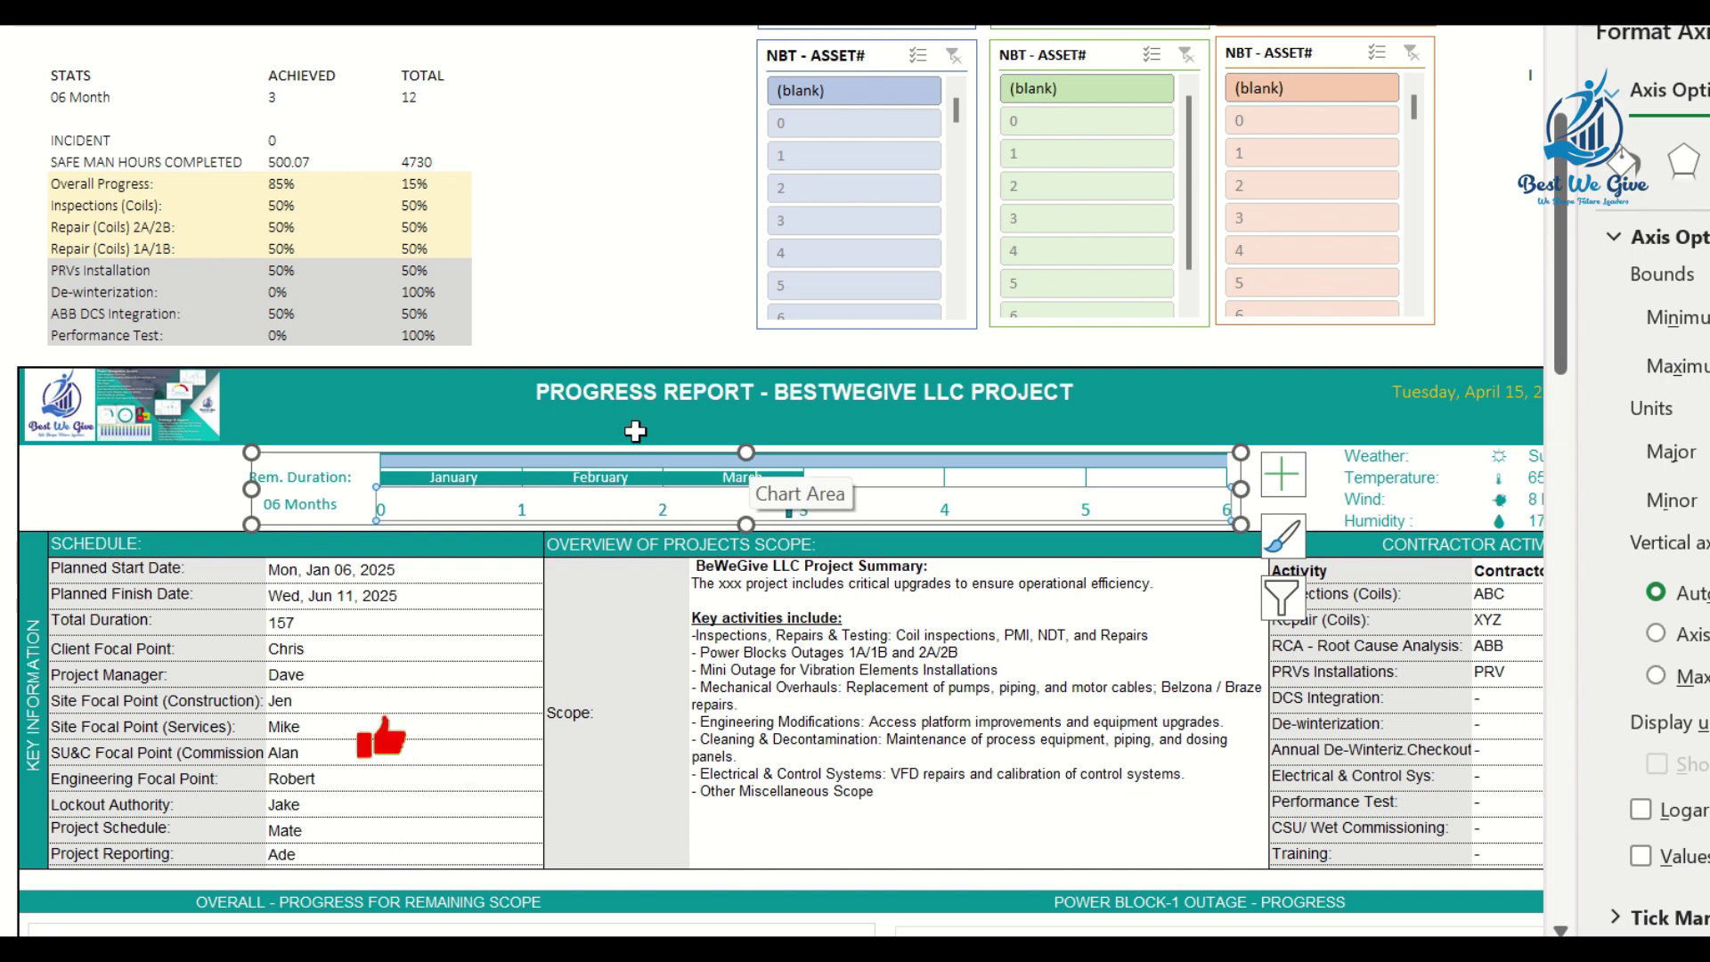
pyautogui.click(281, 96)
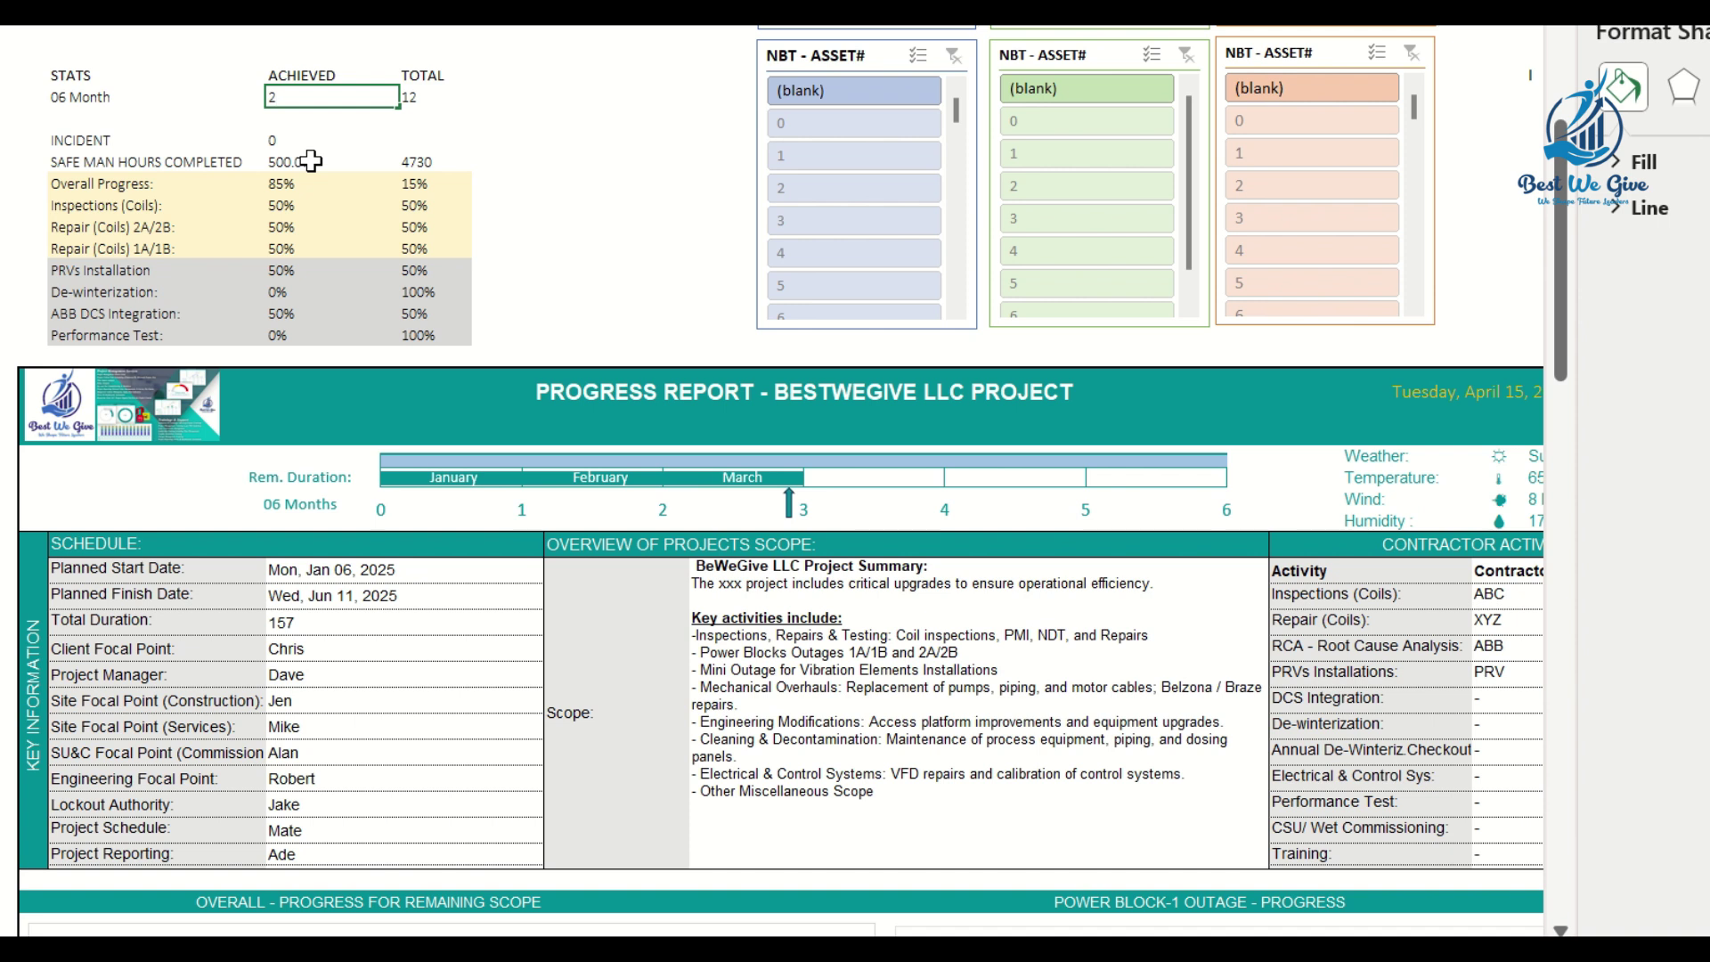
# Step: Commit ACHIEVED as 2, undo an accidental chart move, and drag the arrow marker to the 2-month point
pyautogui.click(710, 511)
pyautogui.moveTo(783, 513); pyautogui.dragTo(683, 511)
pyautogui.hotkey('ctrl', 'z')
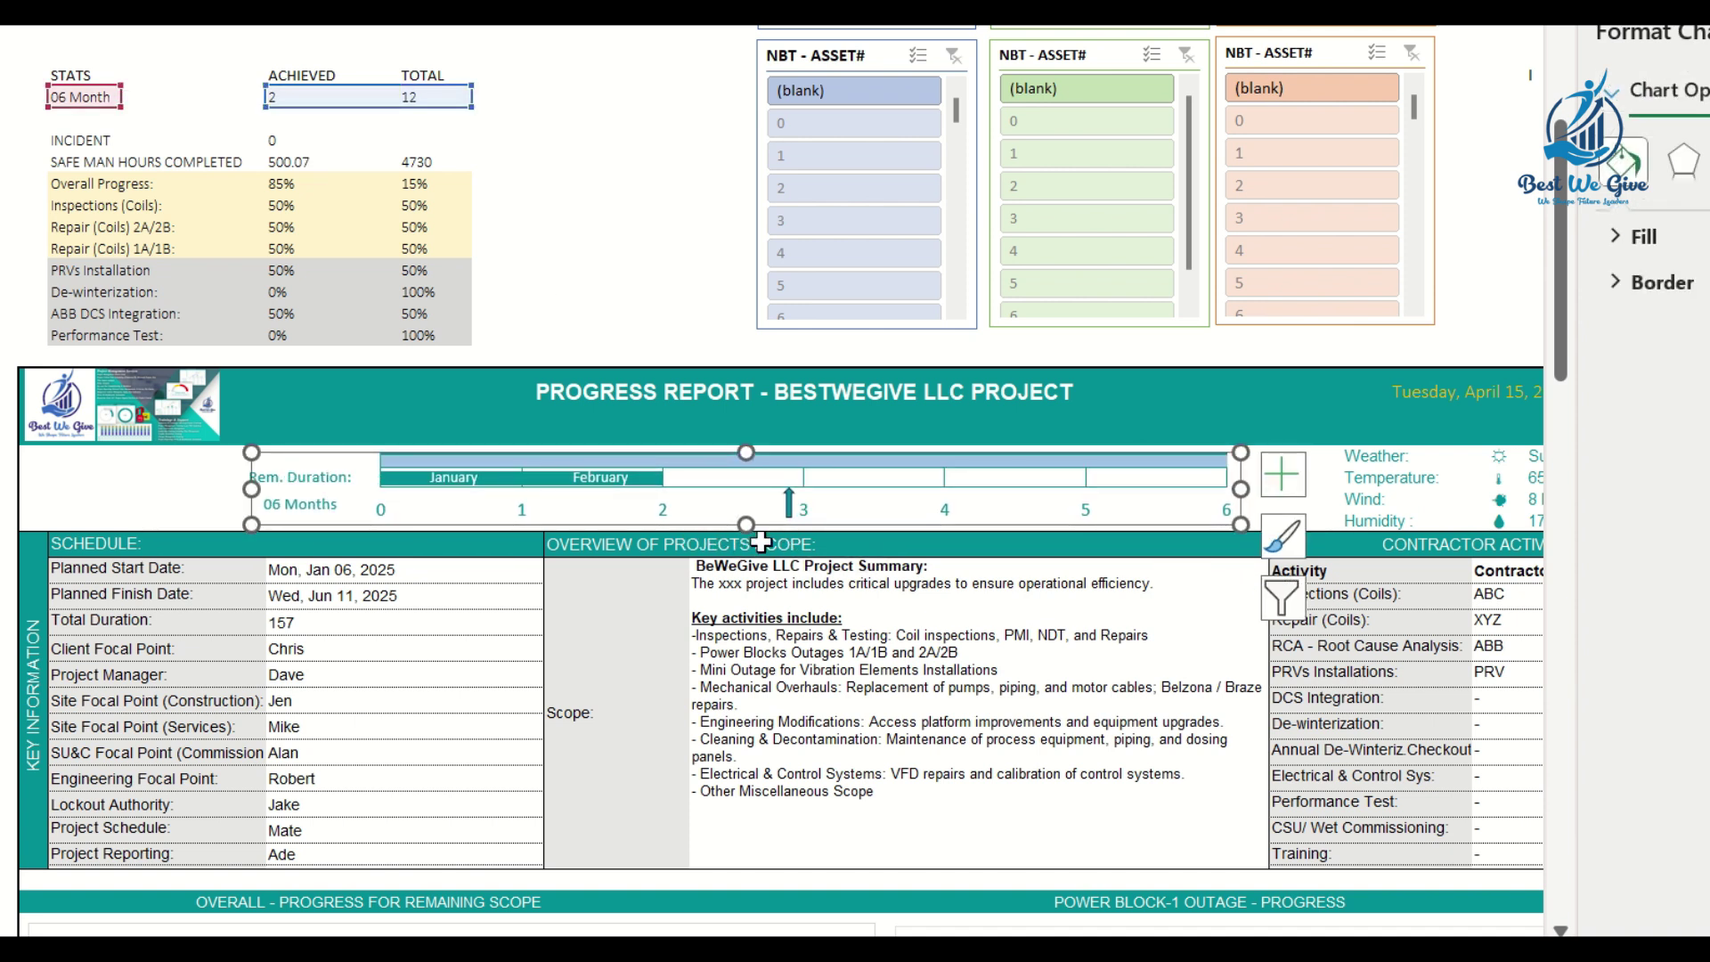
pyautogui.click(784, 510)
pyautogui.moveTo(784, 509); pyautogui.dragTo(645, 514)
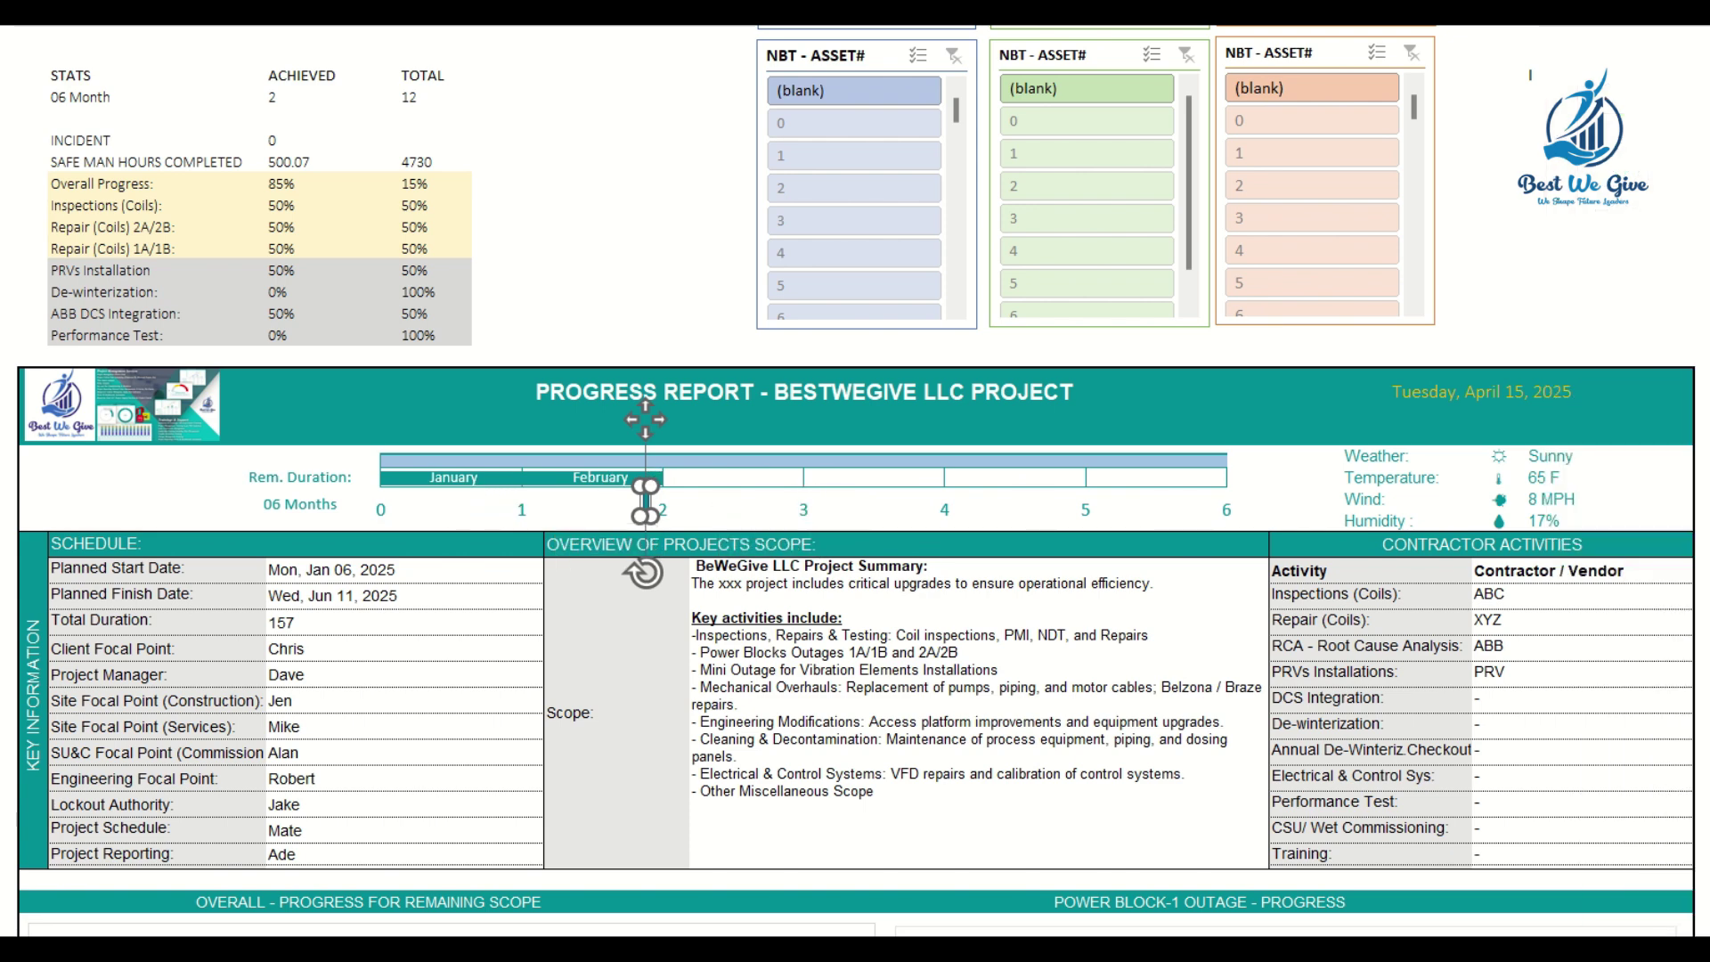
pyautogui.scroll(-4, 1476, 336)
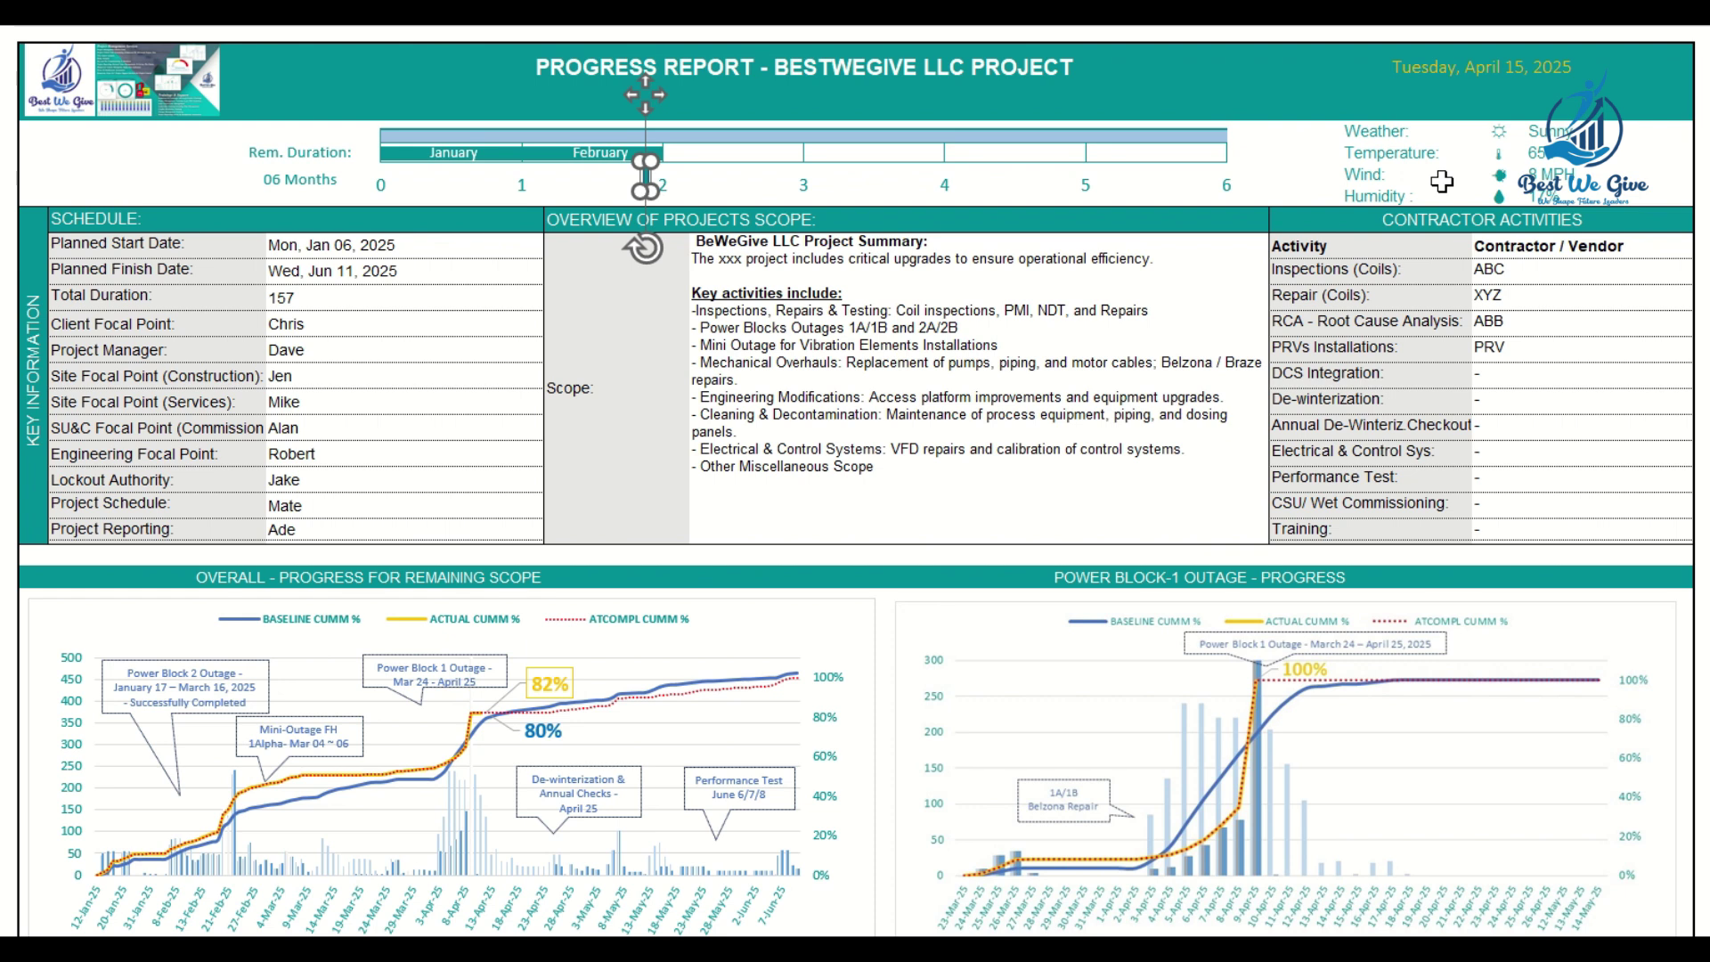
pyautogui.scroll(-2, 722, 305)
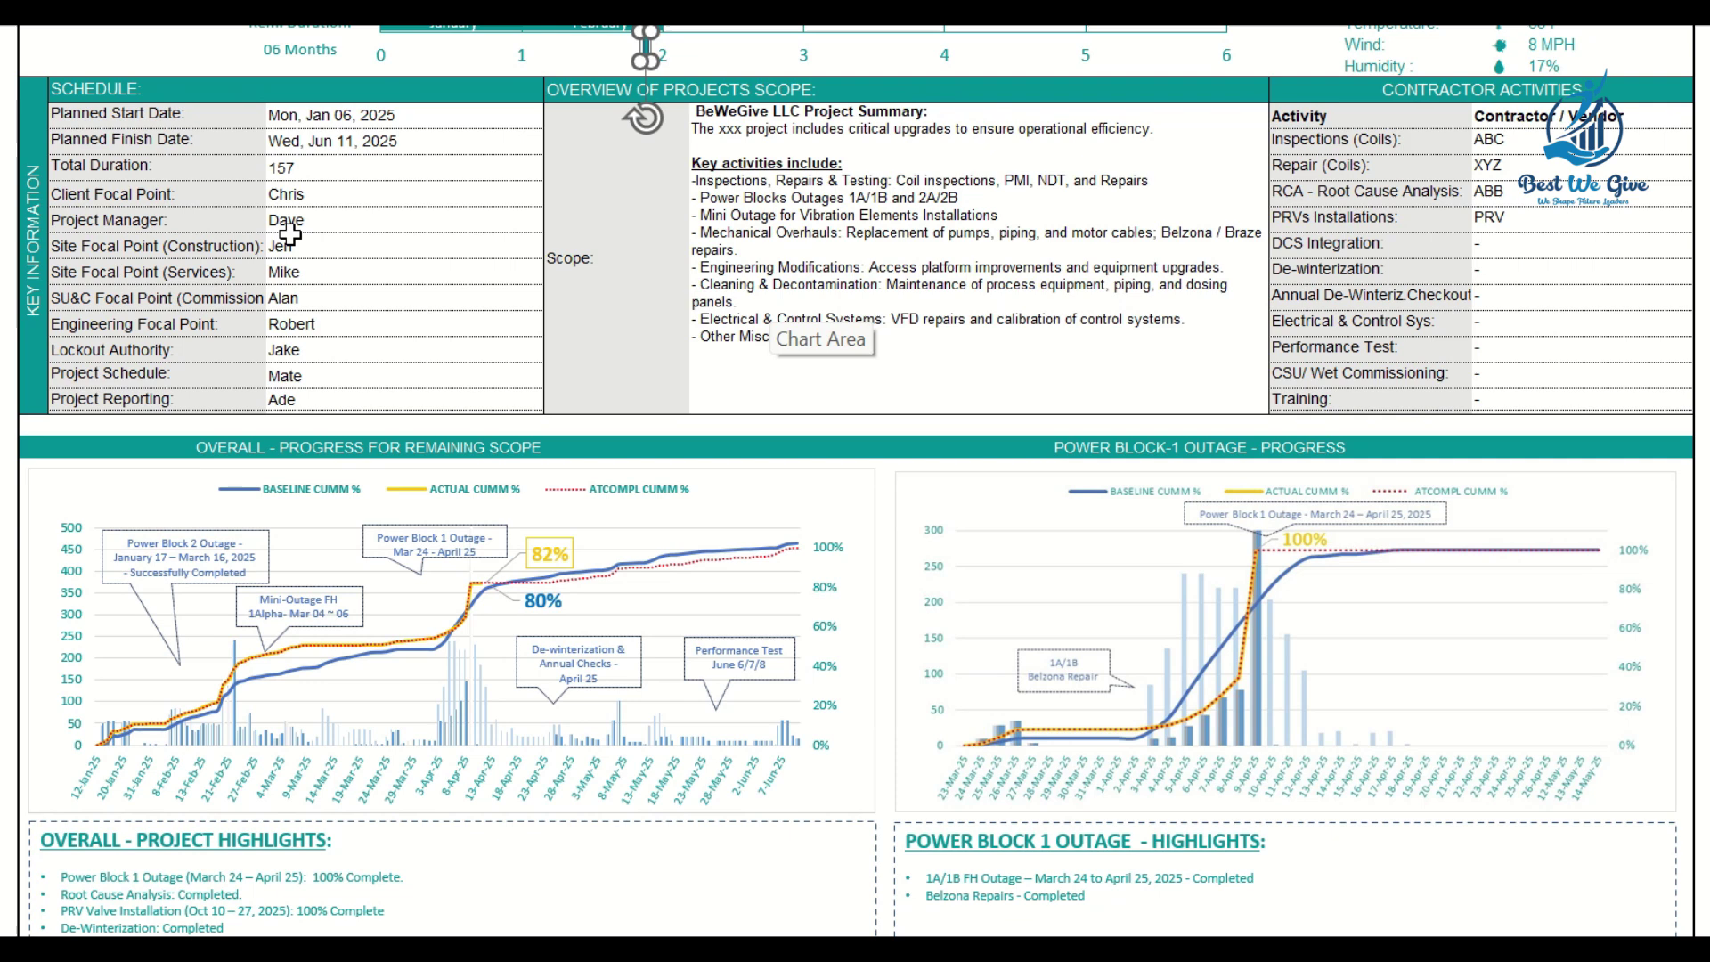
pyautogui.scroll(1, 289, 235)
pyautogui.scroll(1, 223, 214)
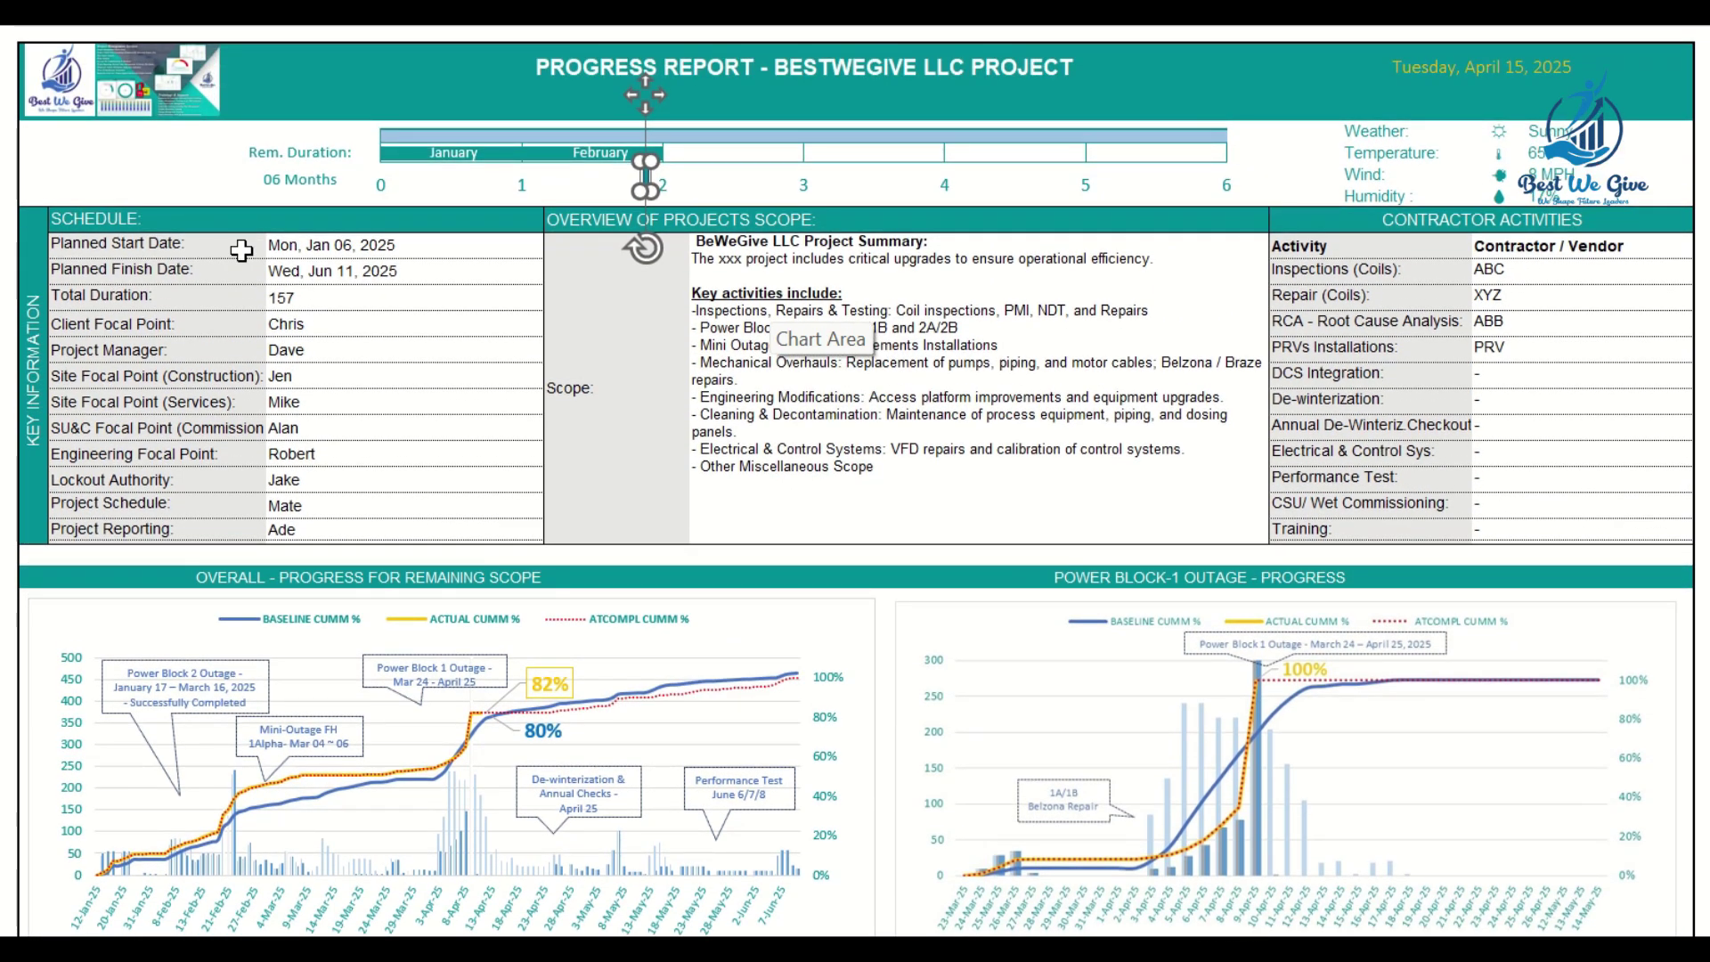
pyautogui.click(308, 247)
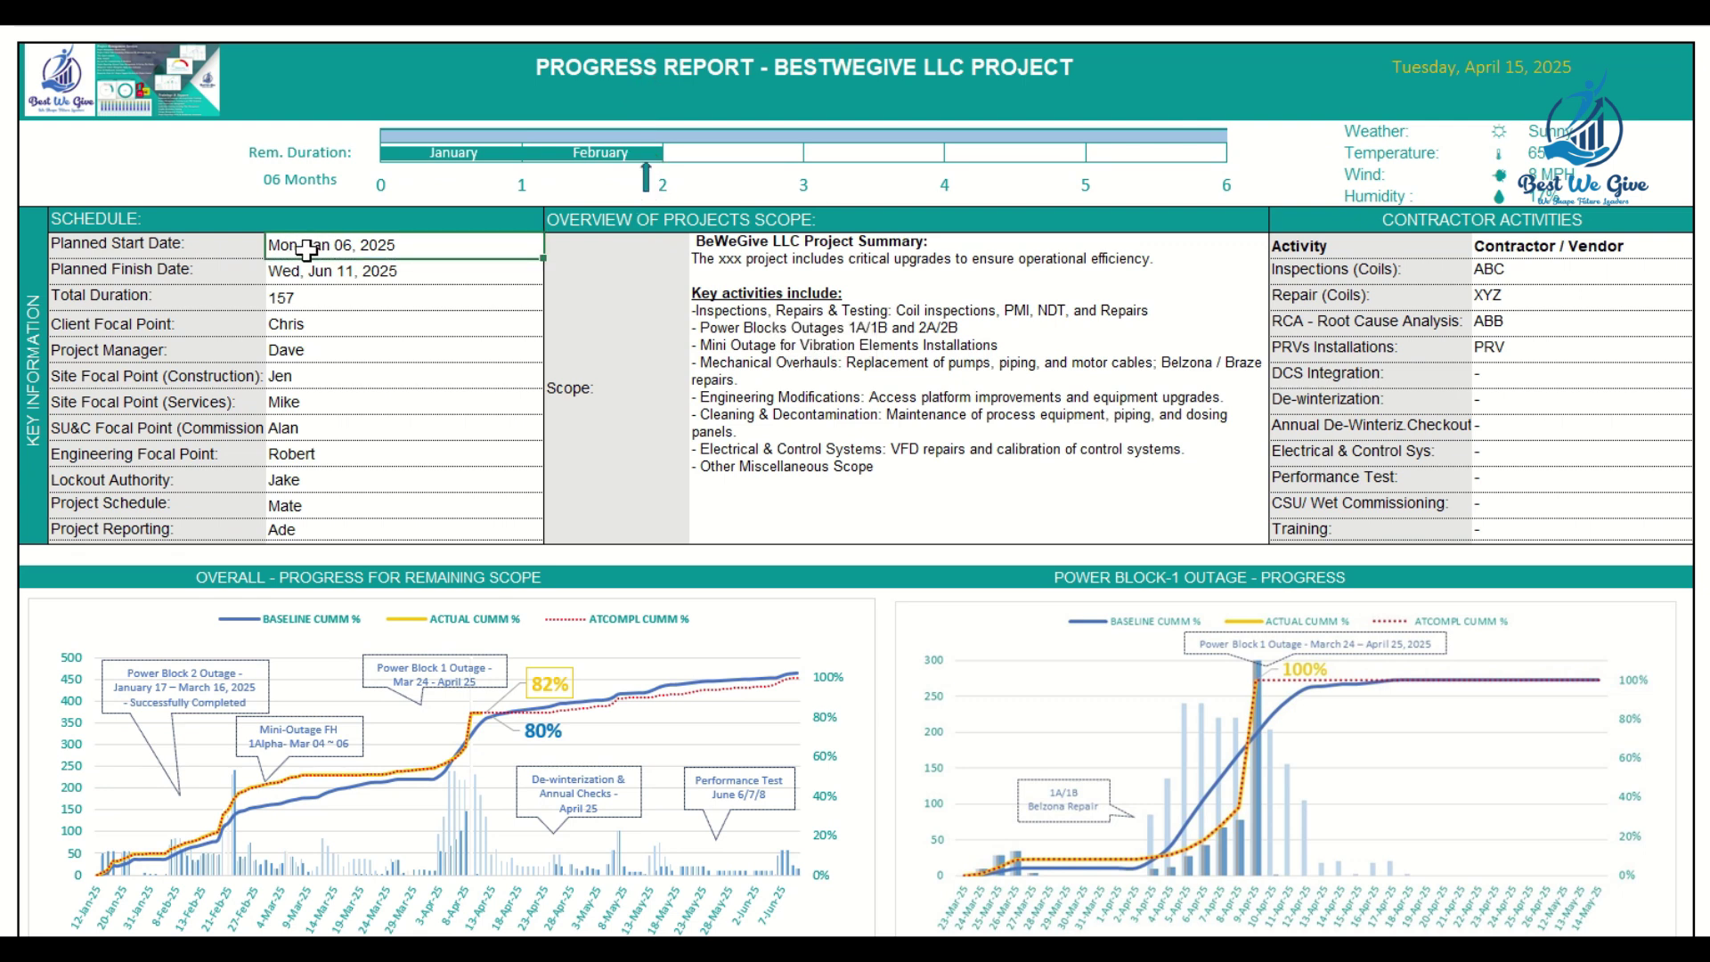
pyautogui.click(309, 268)
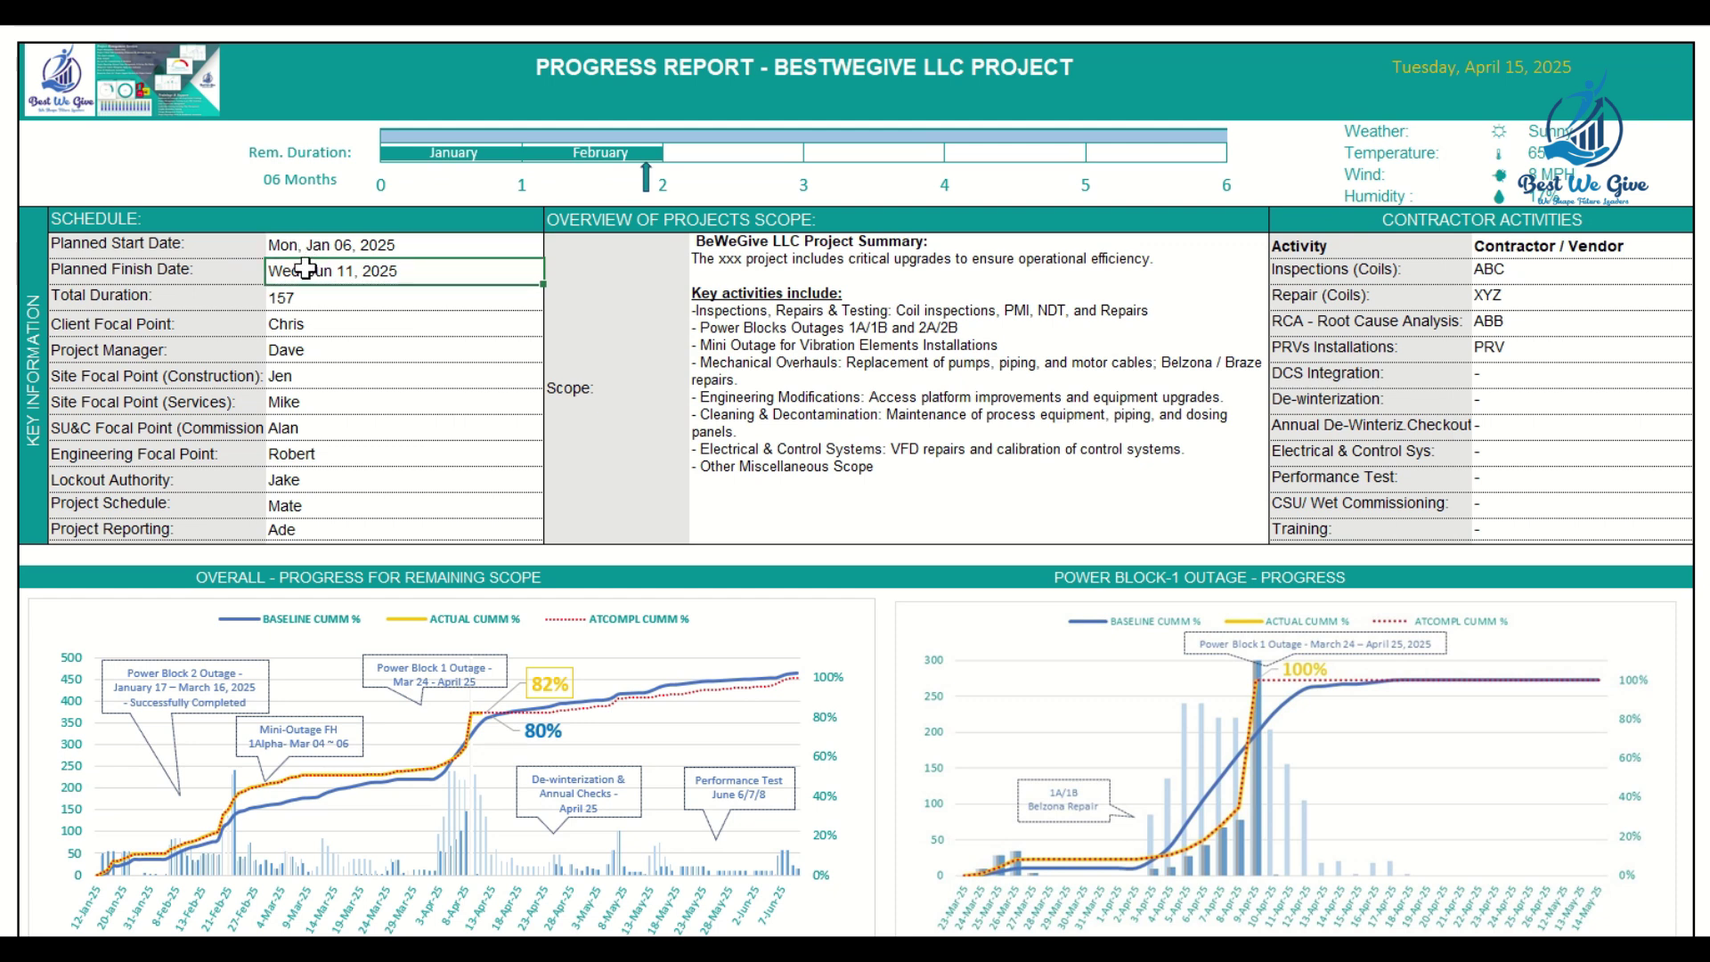
pyautogui.click(319, 245)
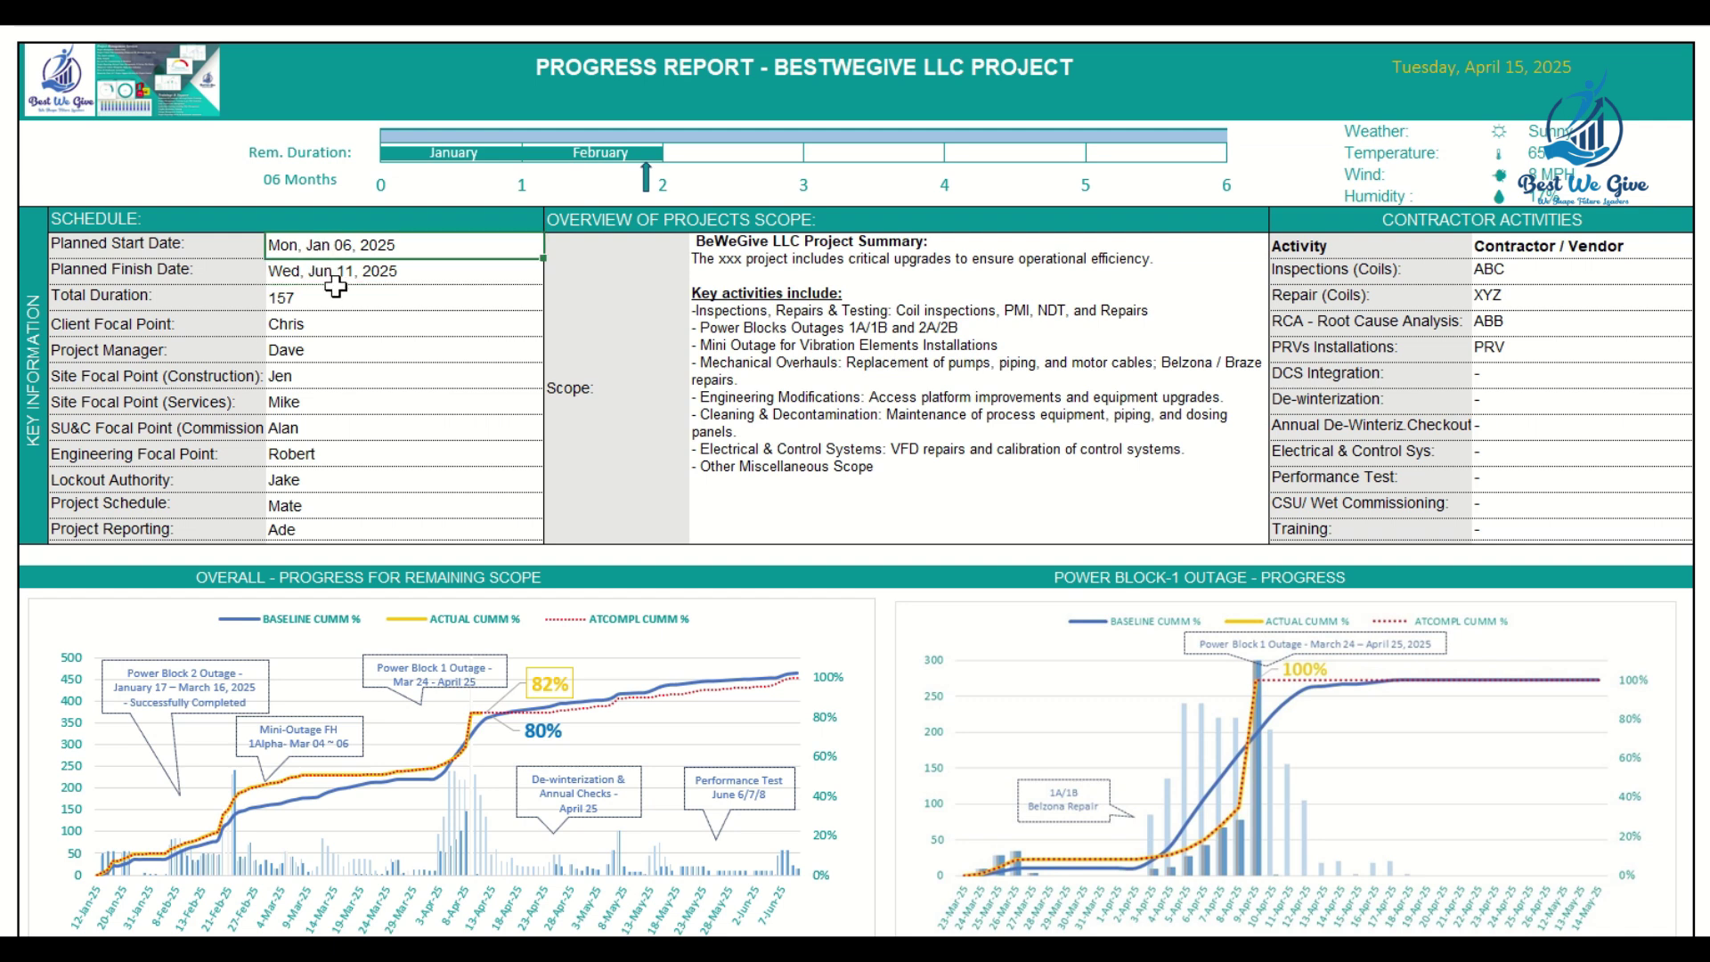
pyautogui.click(334, 273)
pyautogui.click(317, 300)
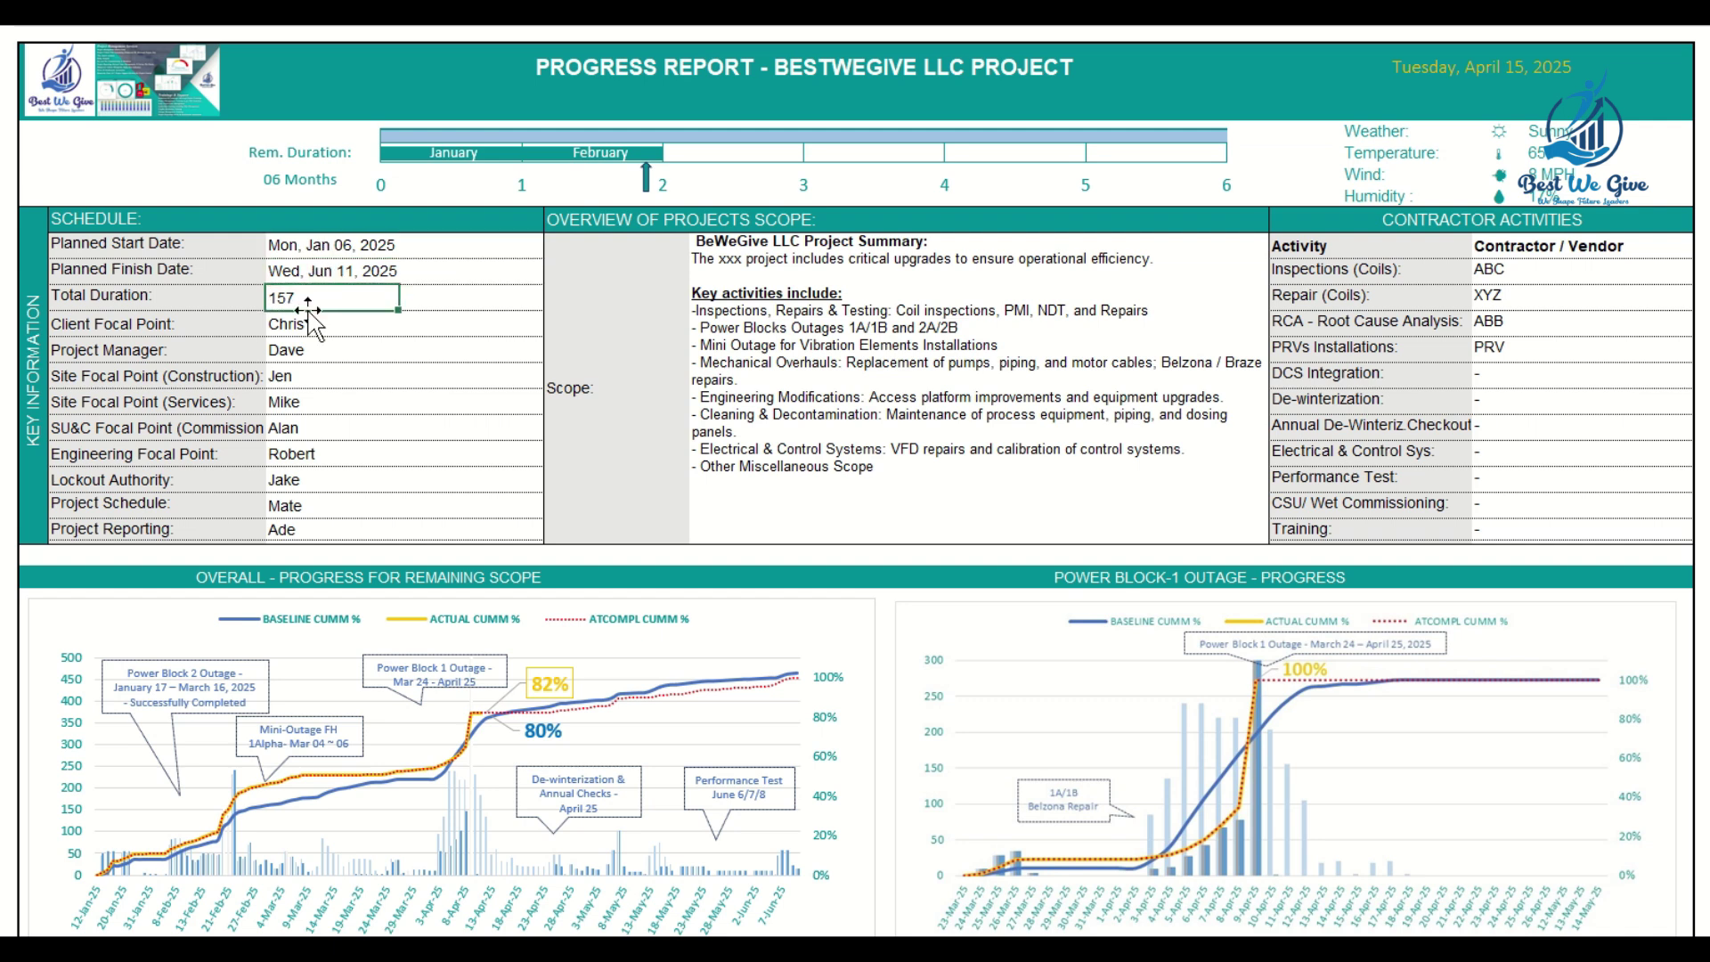
pyautogui.click(307, 324)
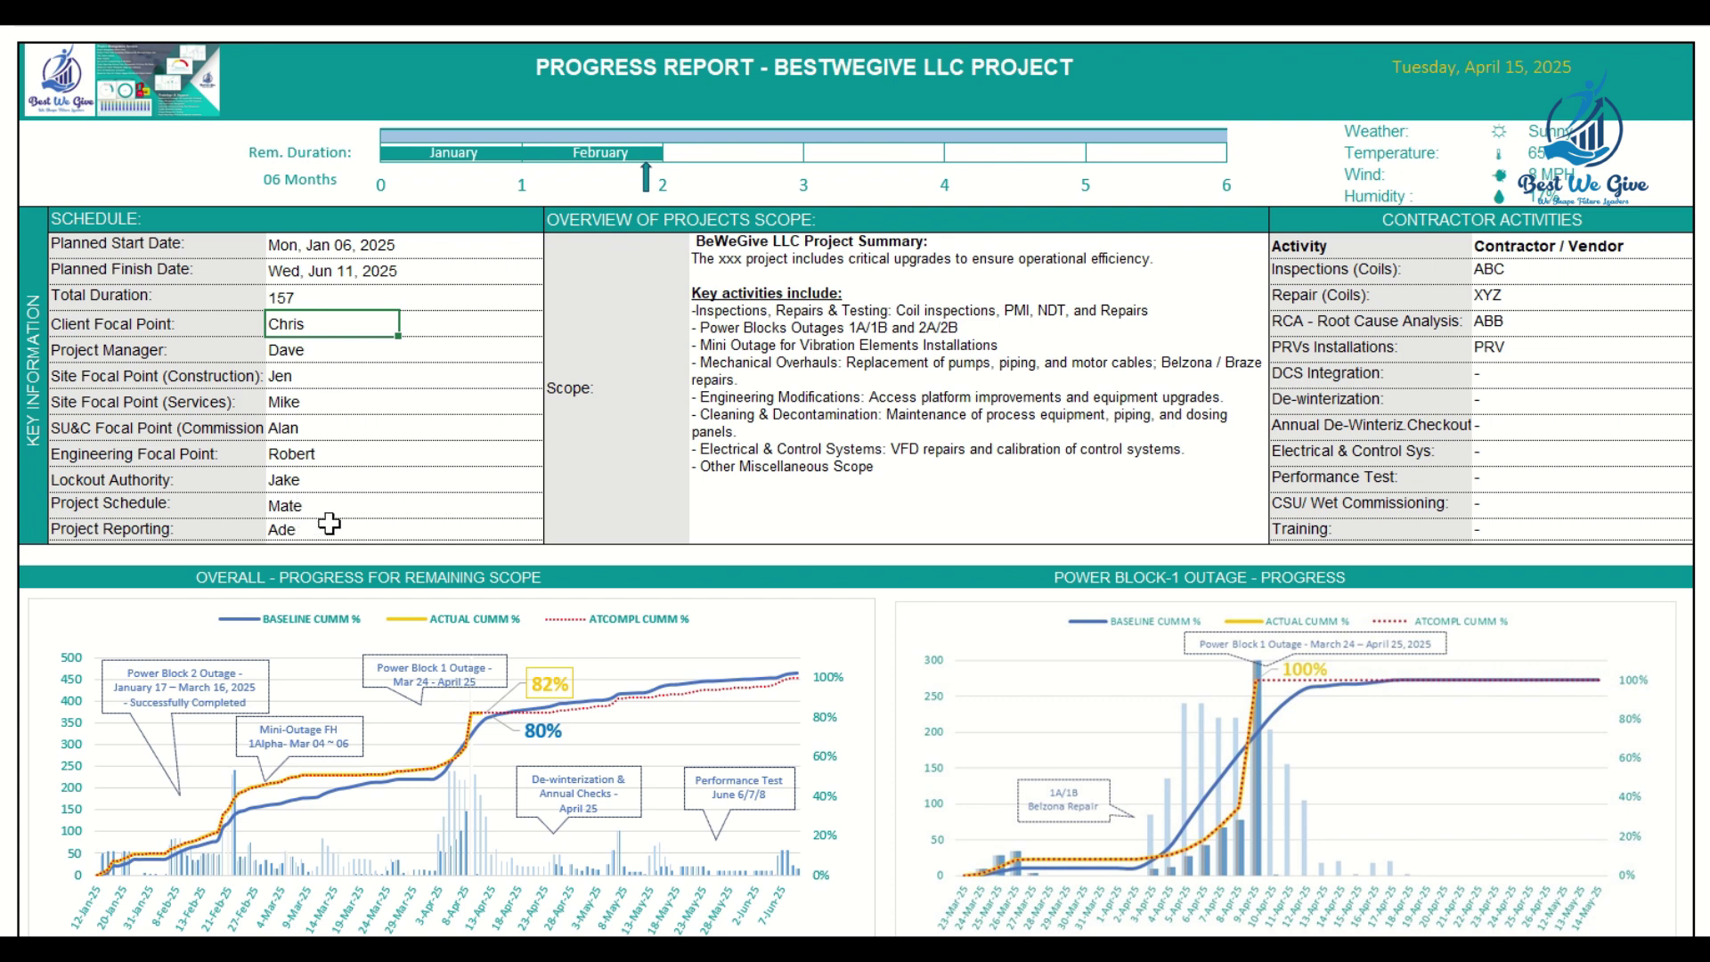
pyautogui.click(988, 362)
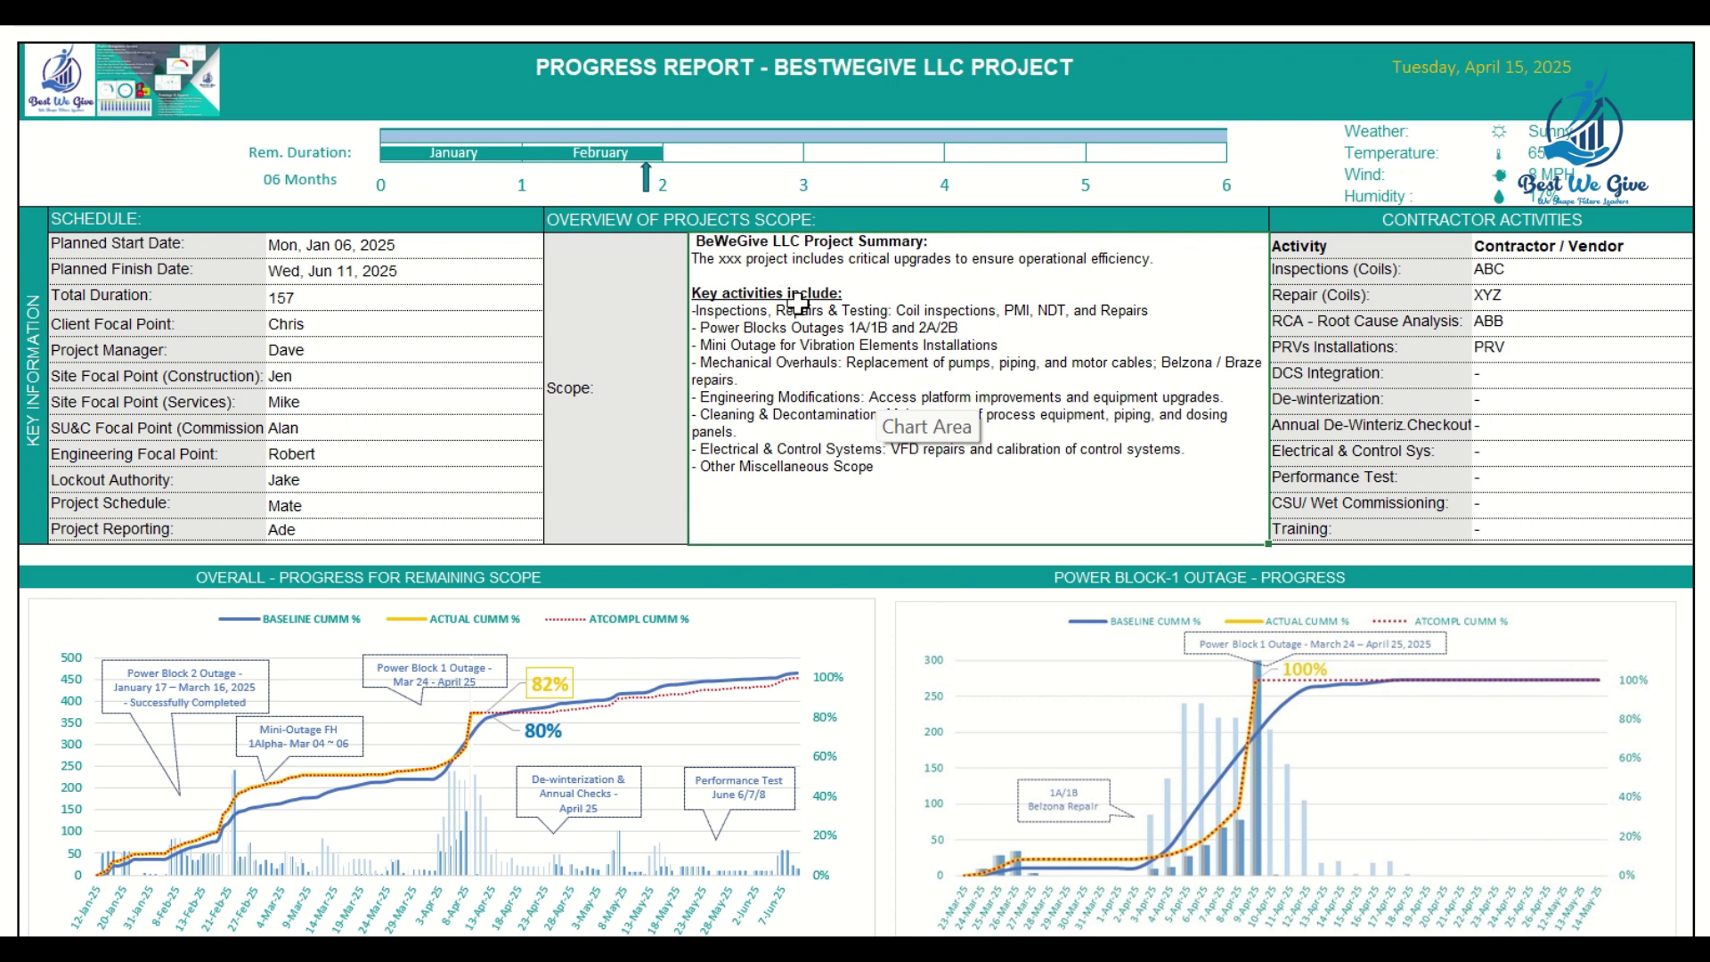
pyautogui.click(1331, 353)
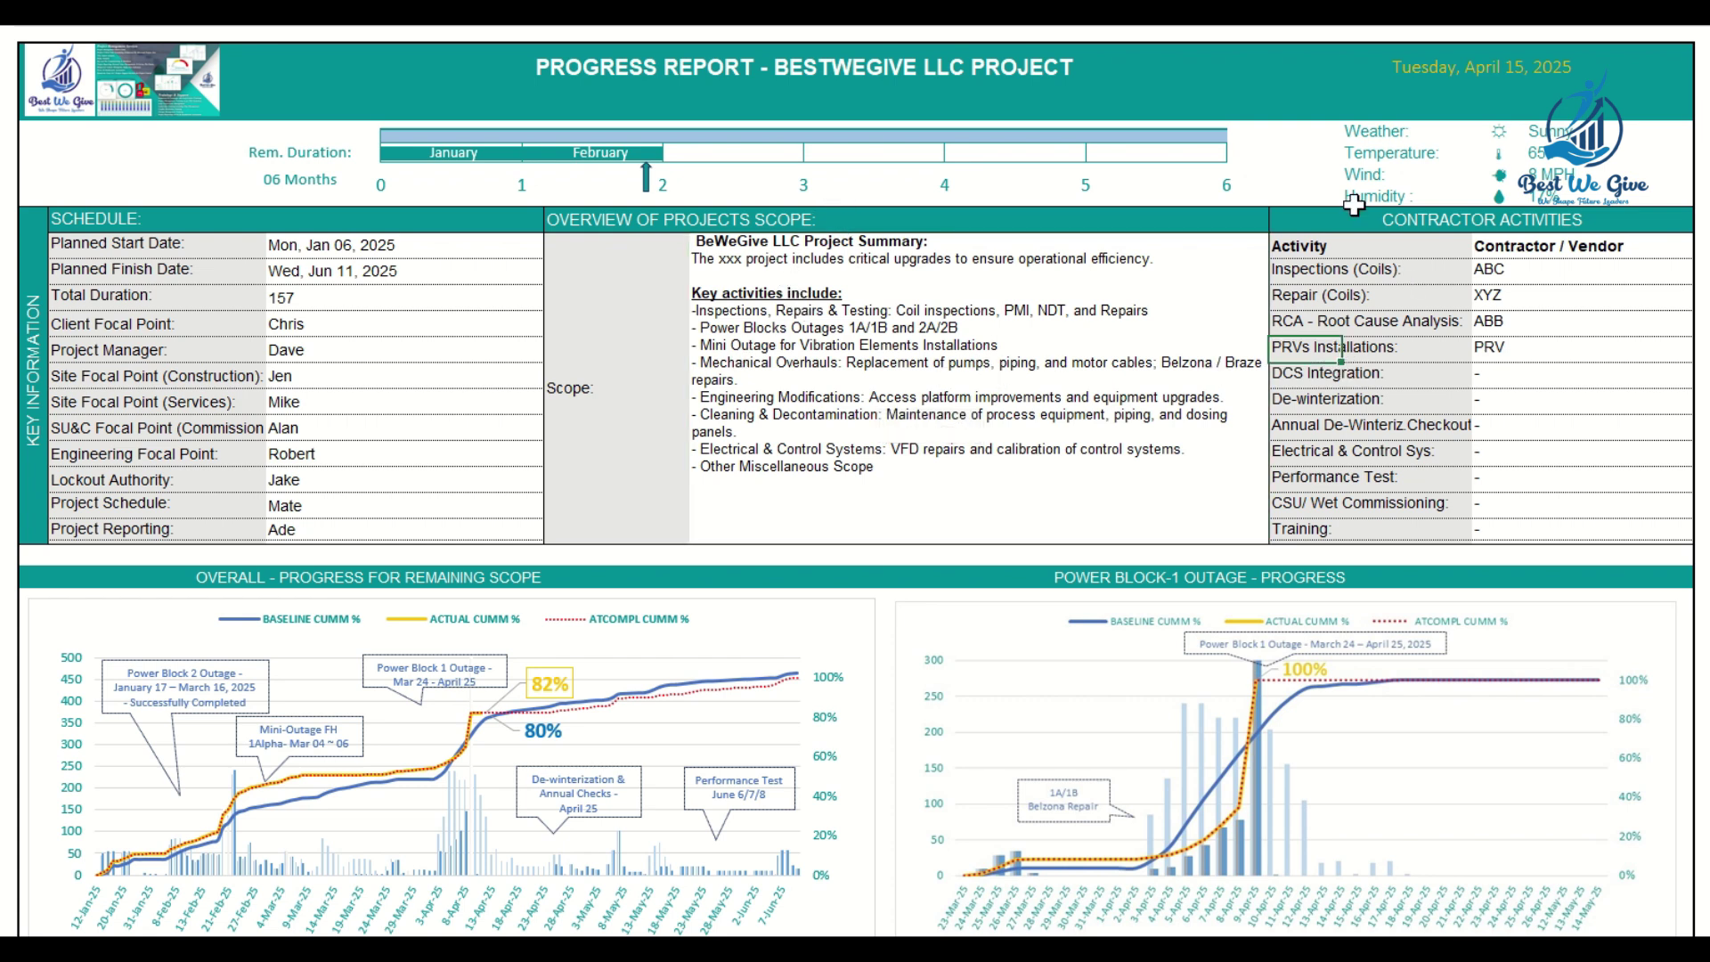
pyautogui.moveTo(1291, 280); pyautogui.dragTo(1294, 535)
pyautogui.click(1516, 272)
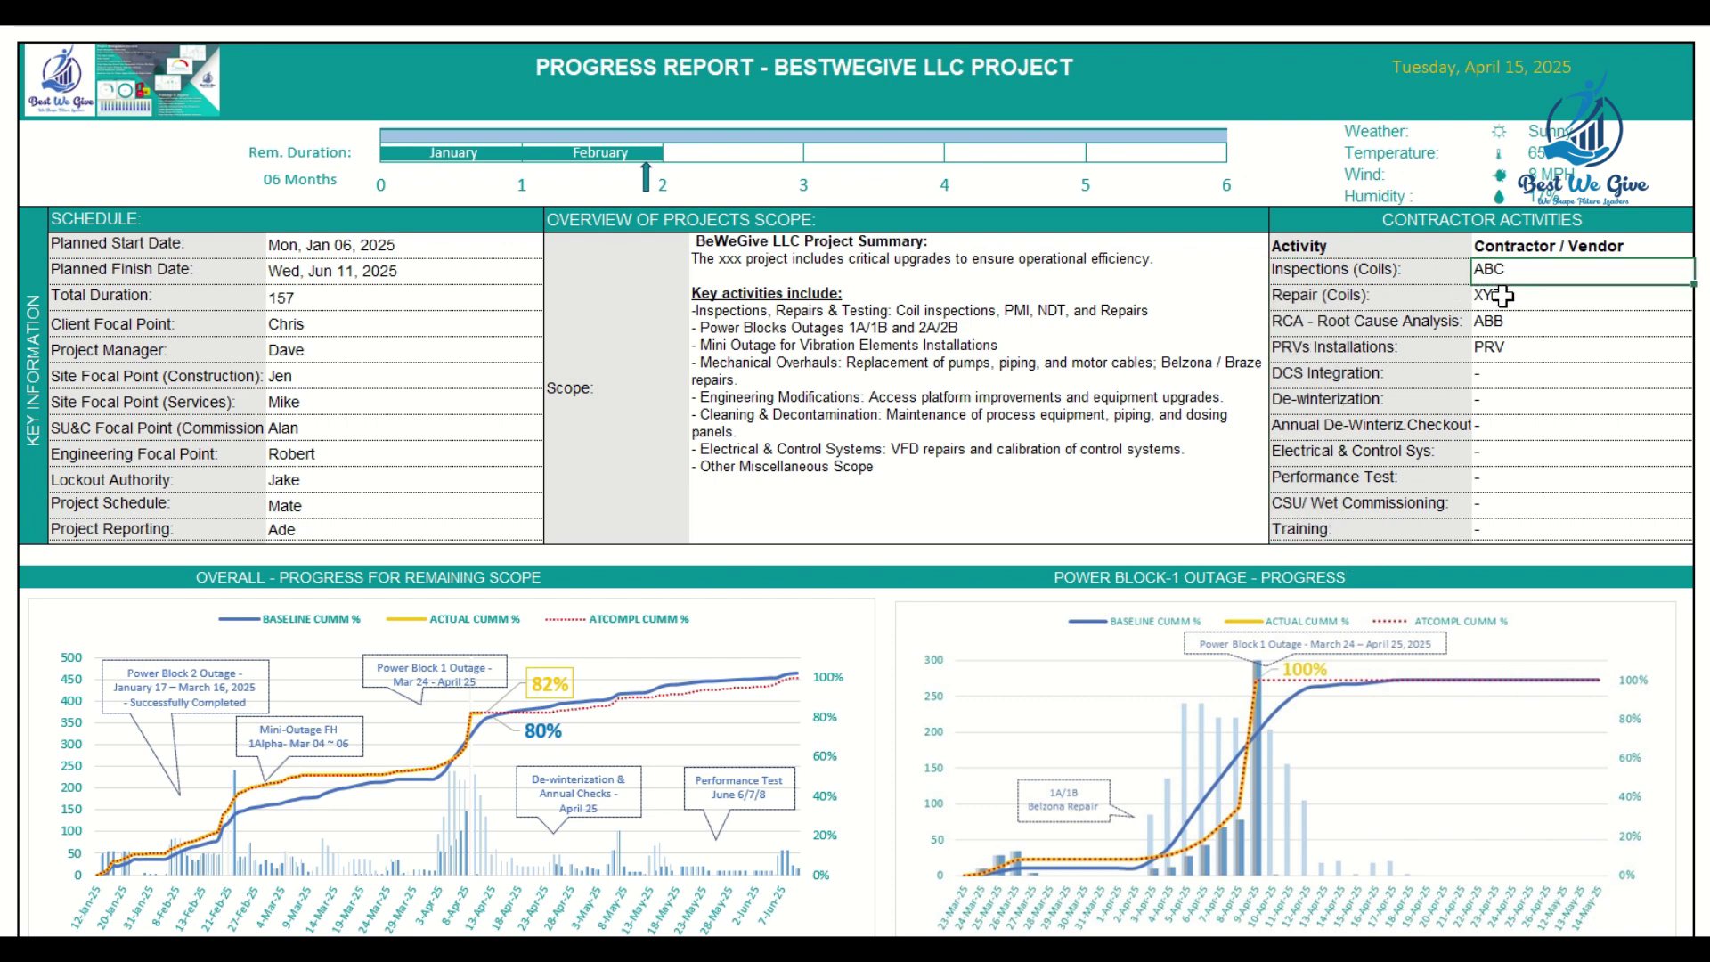
pyautogui.click(1289, 308)
pyautogui.moveTo(1506, 275); pyautogui.dragTo(1504, 530)
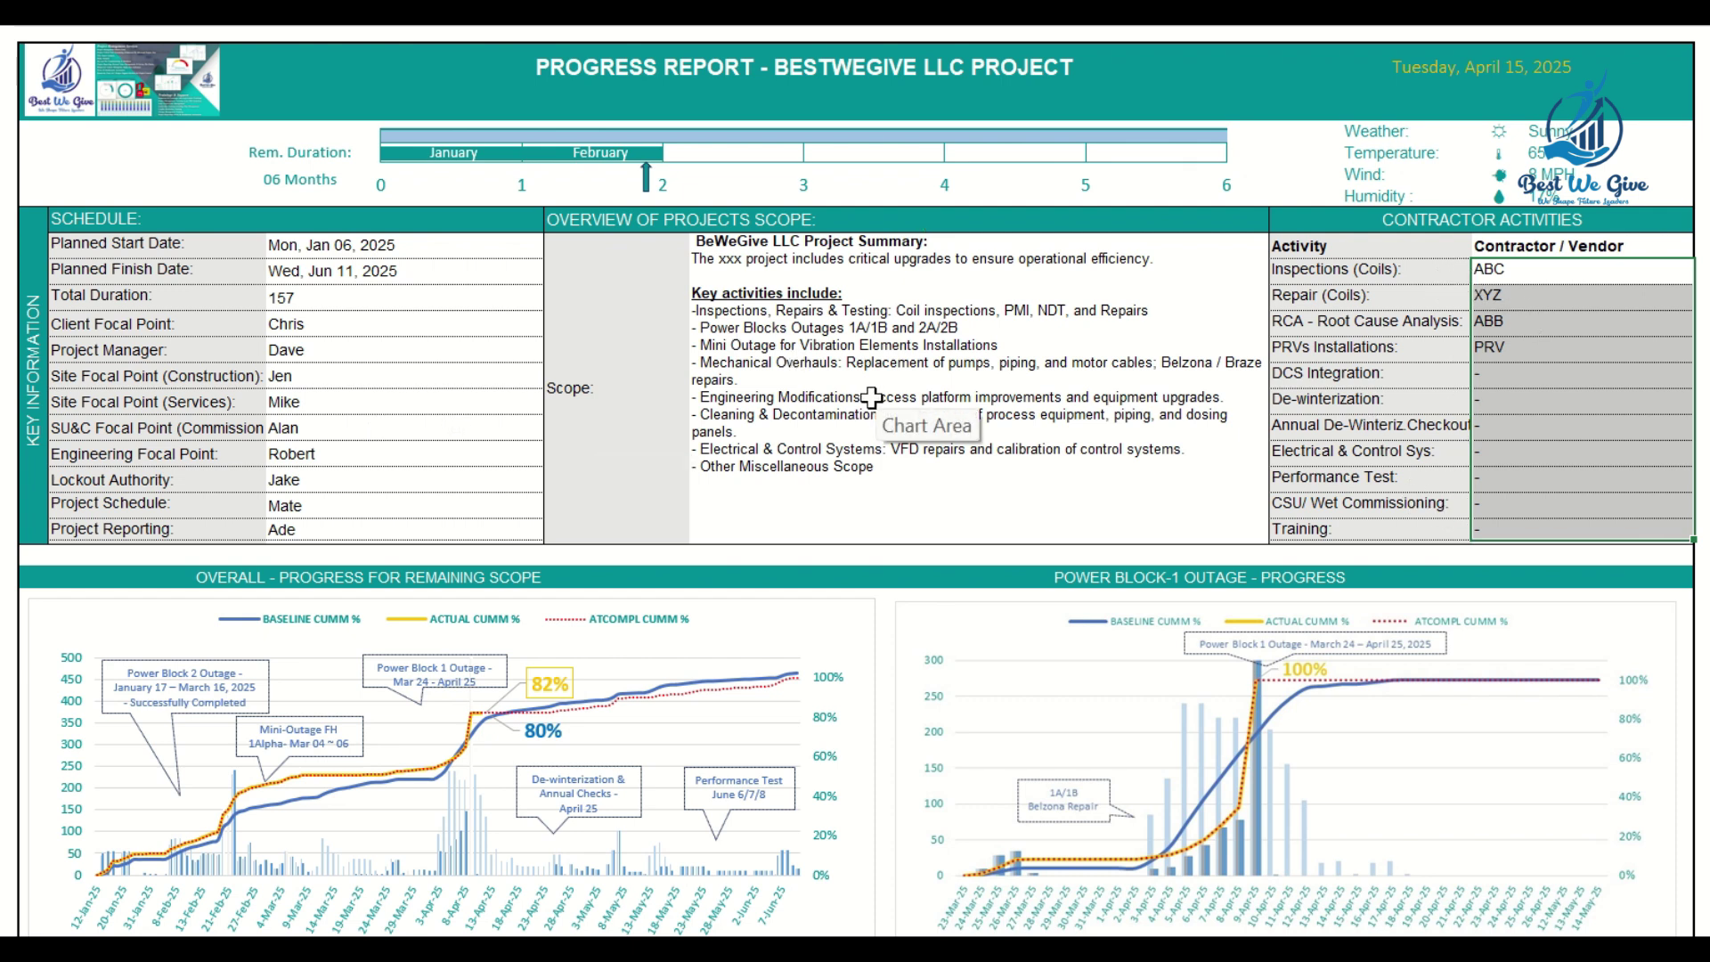
# Step: Scroll to the overall and Power Block 1 progress charts and read their values (82% actual vs 80% baseline)
pyautogui.scroll(-4, 865, 403)
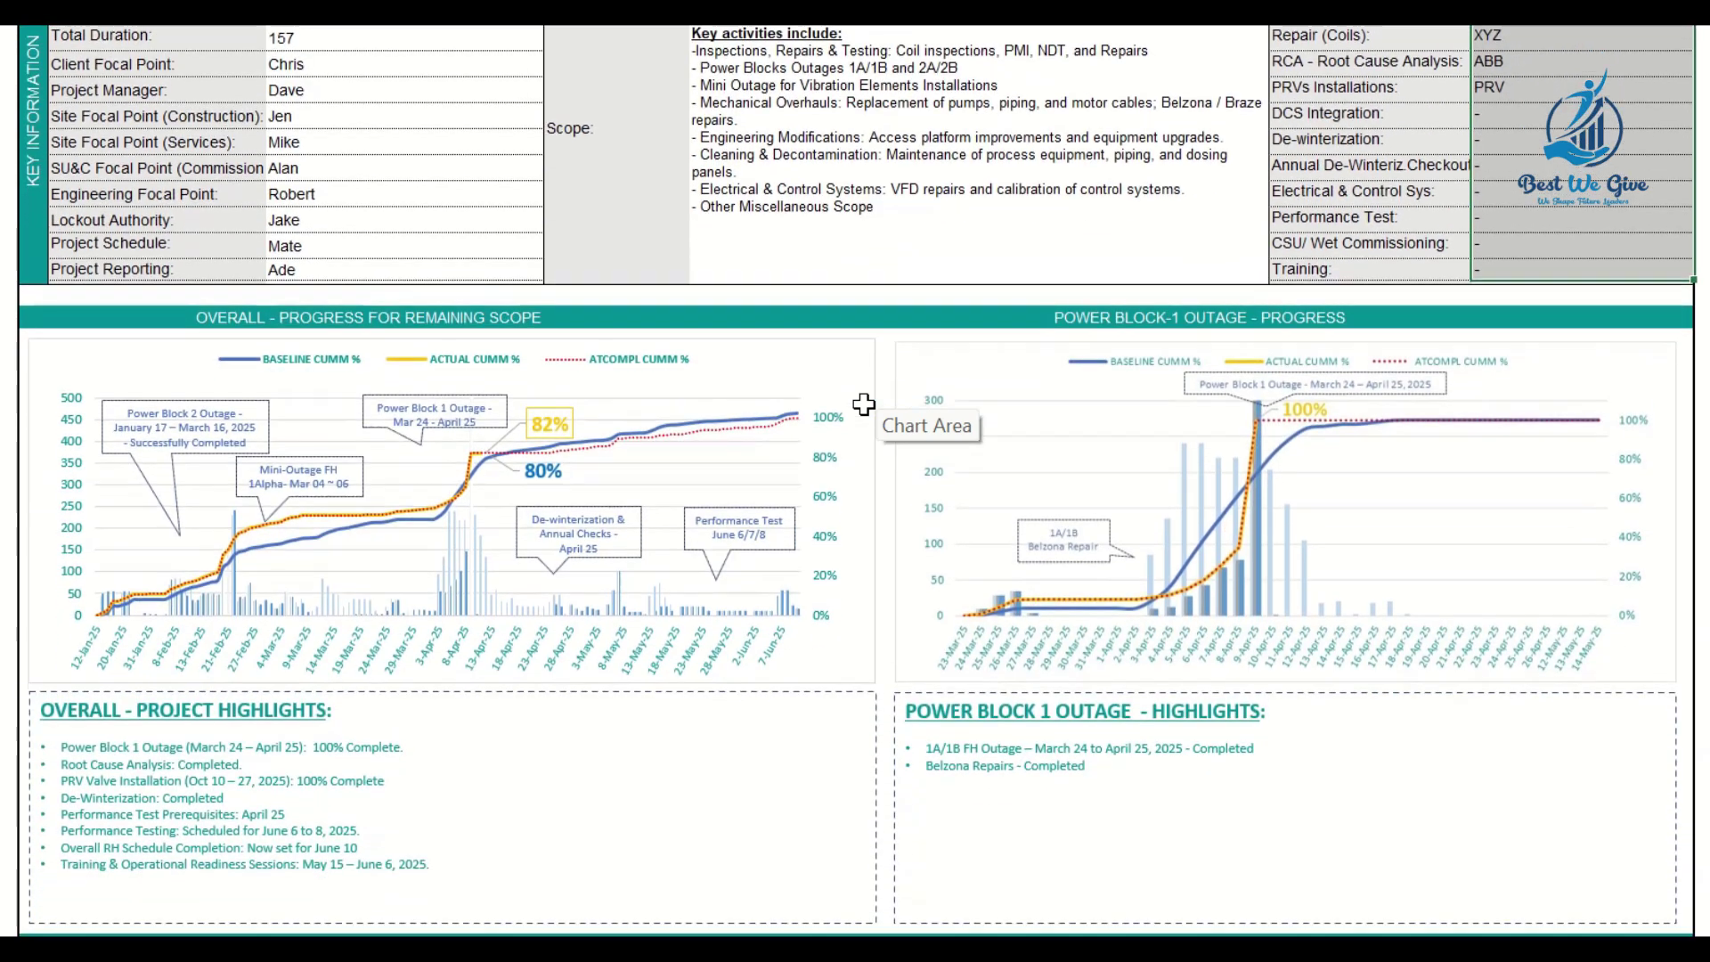
pyautogui.scroll(-2, 865, 408)
pyautogui.scroll(-1, 865, 408)
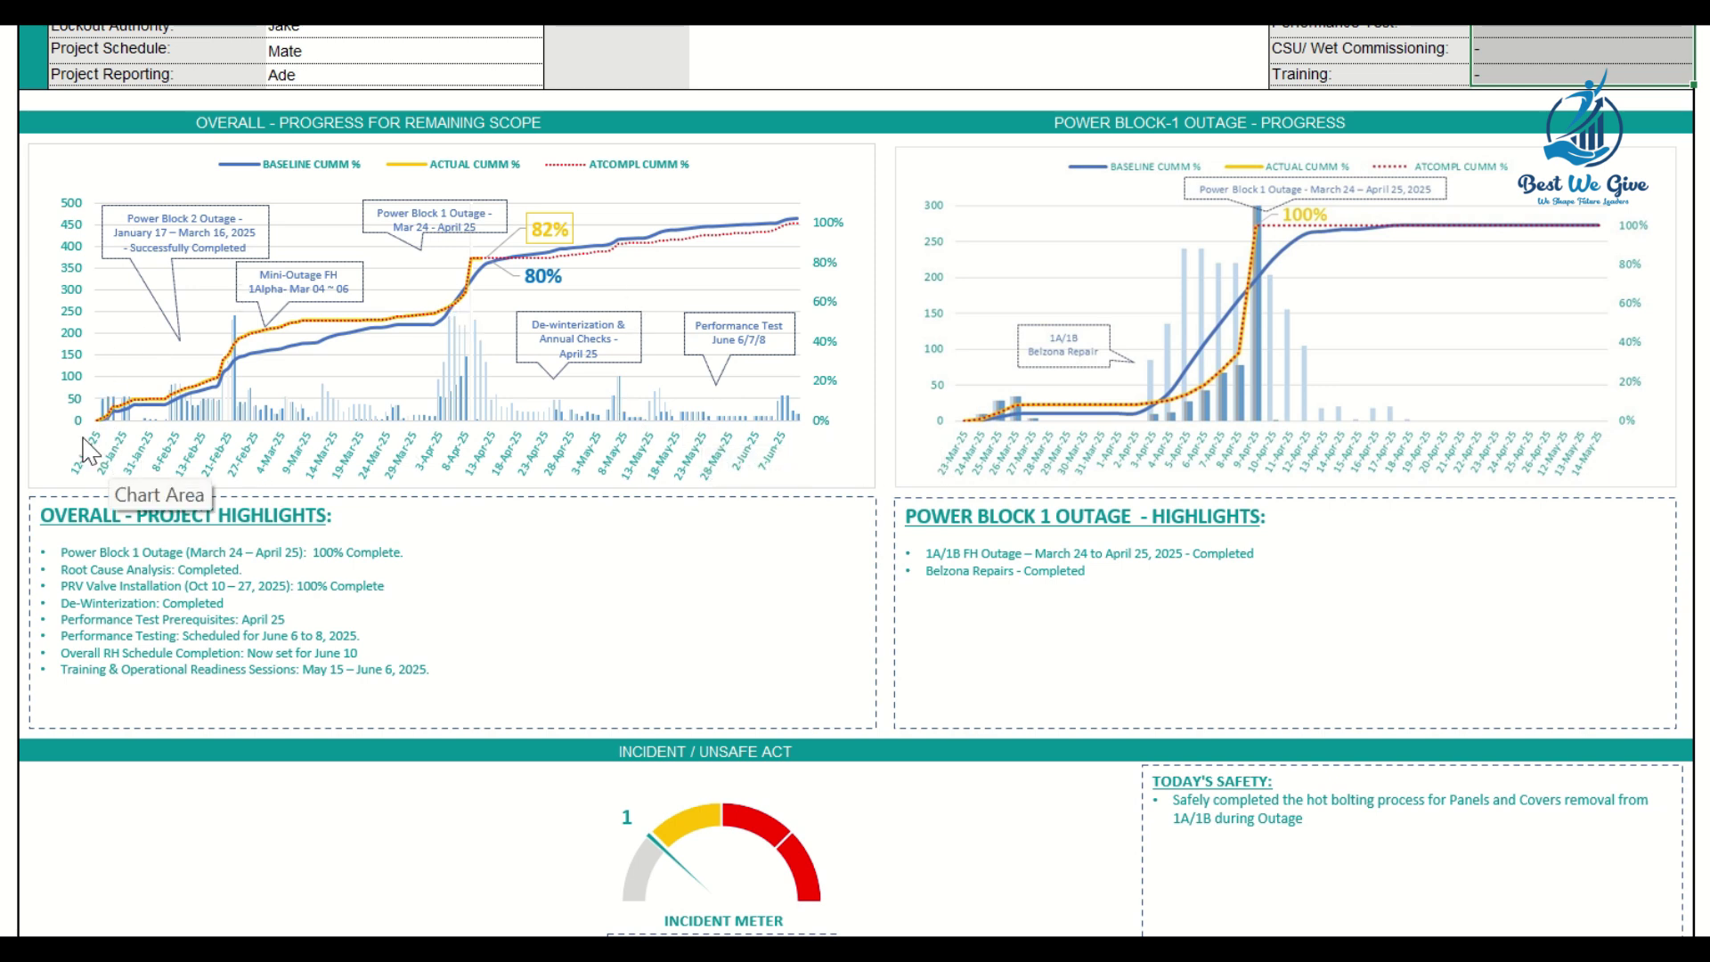
pyautogui.moveTo(105, 426)
pyautogui.moveTo(788, 412)
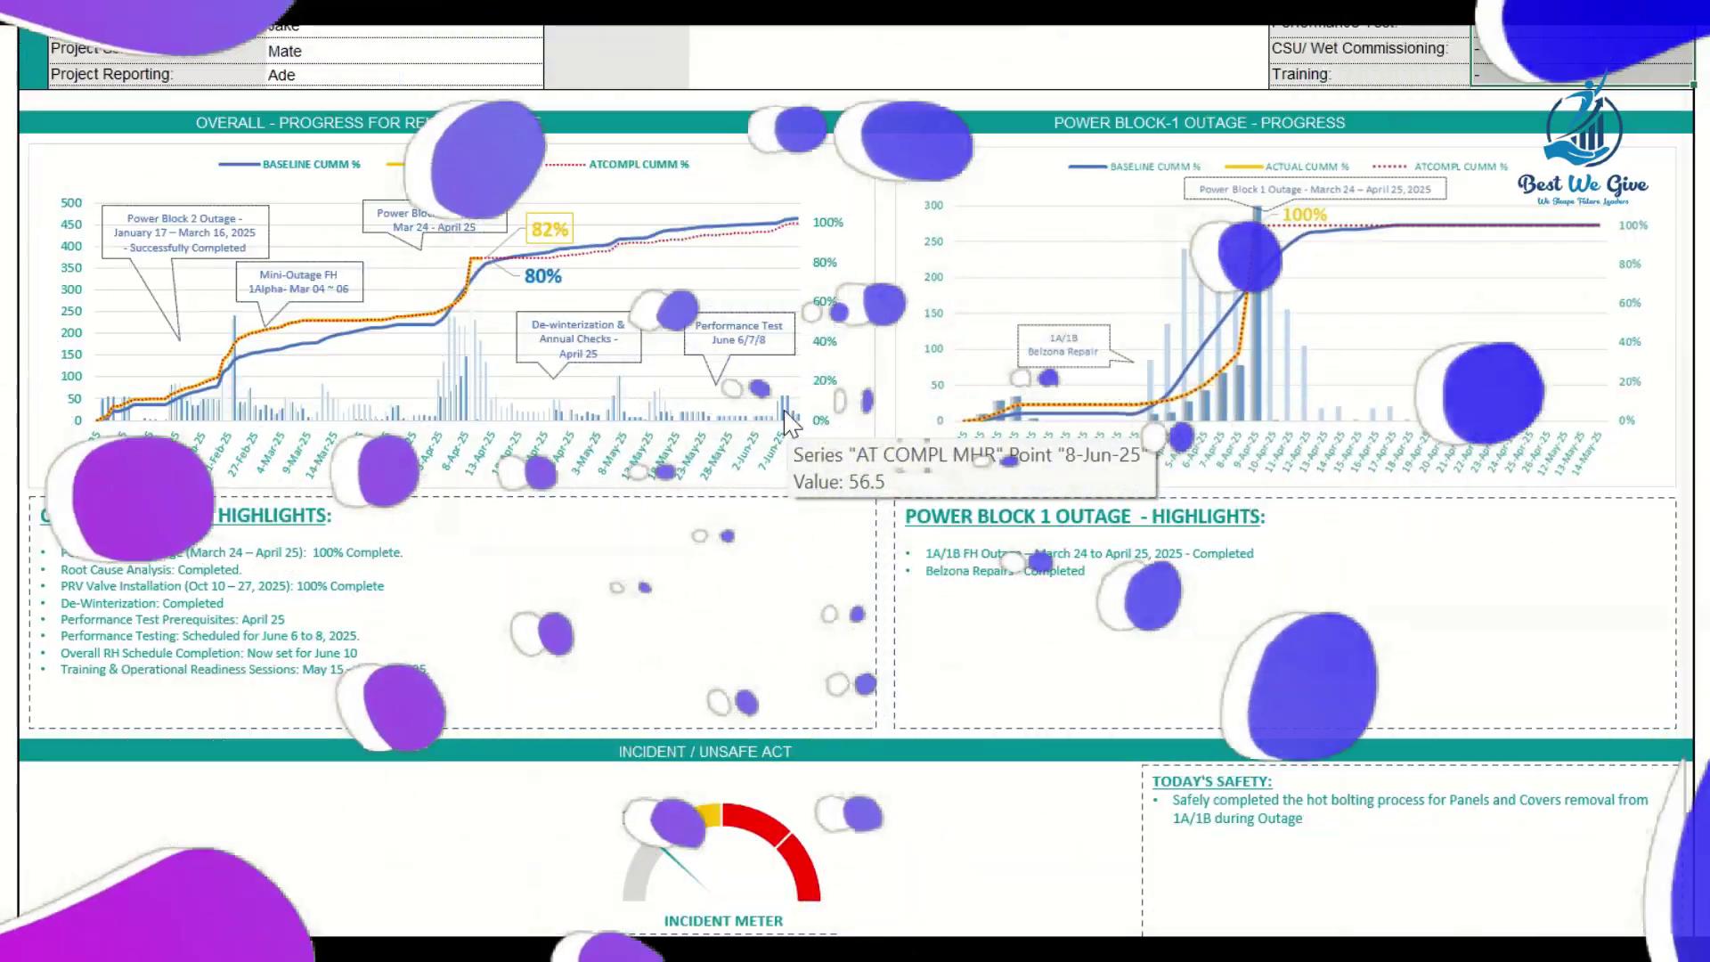
pyautogui.scroll(1, 201, 330)
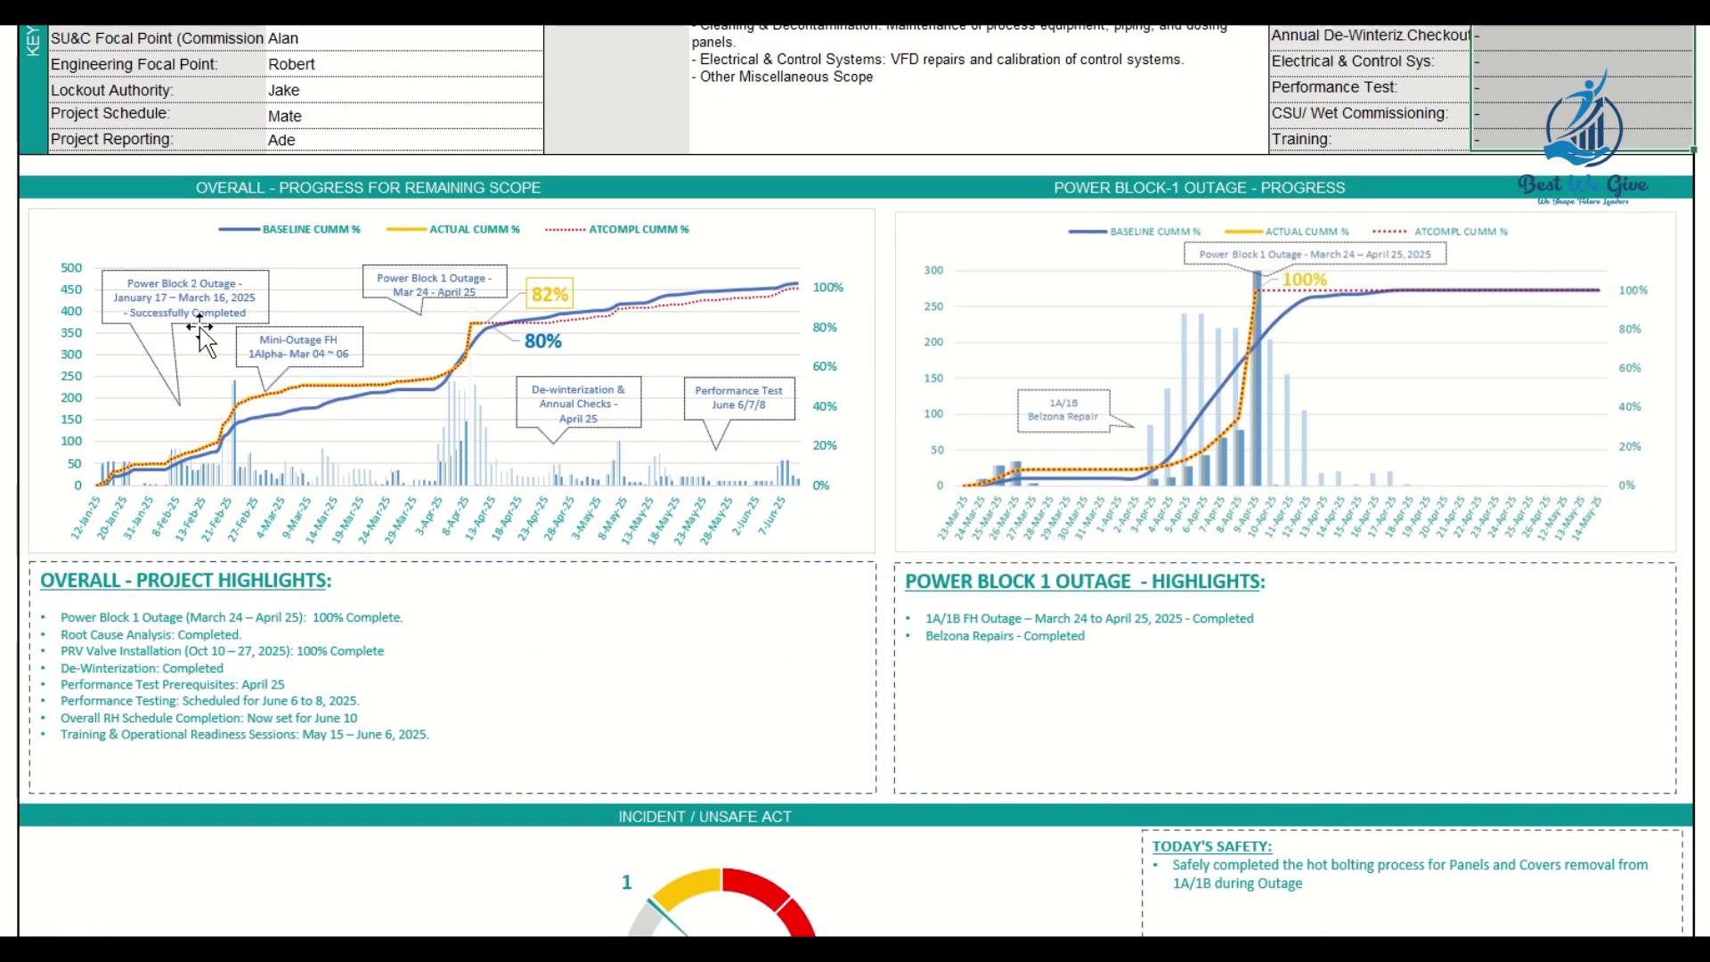
# Step: Filter all three Focal Point slicers to Power Block 1 Outage, showing 100% actual vs 97% baseline
pyautogui.scroll(18, 532, 369)
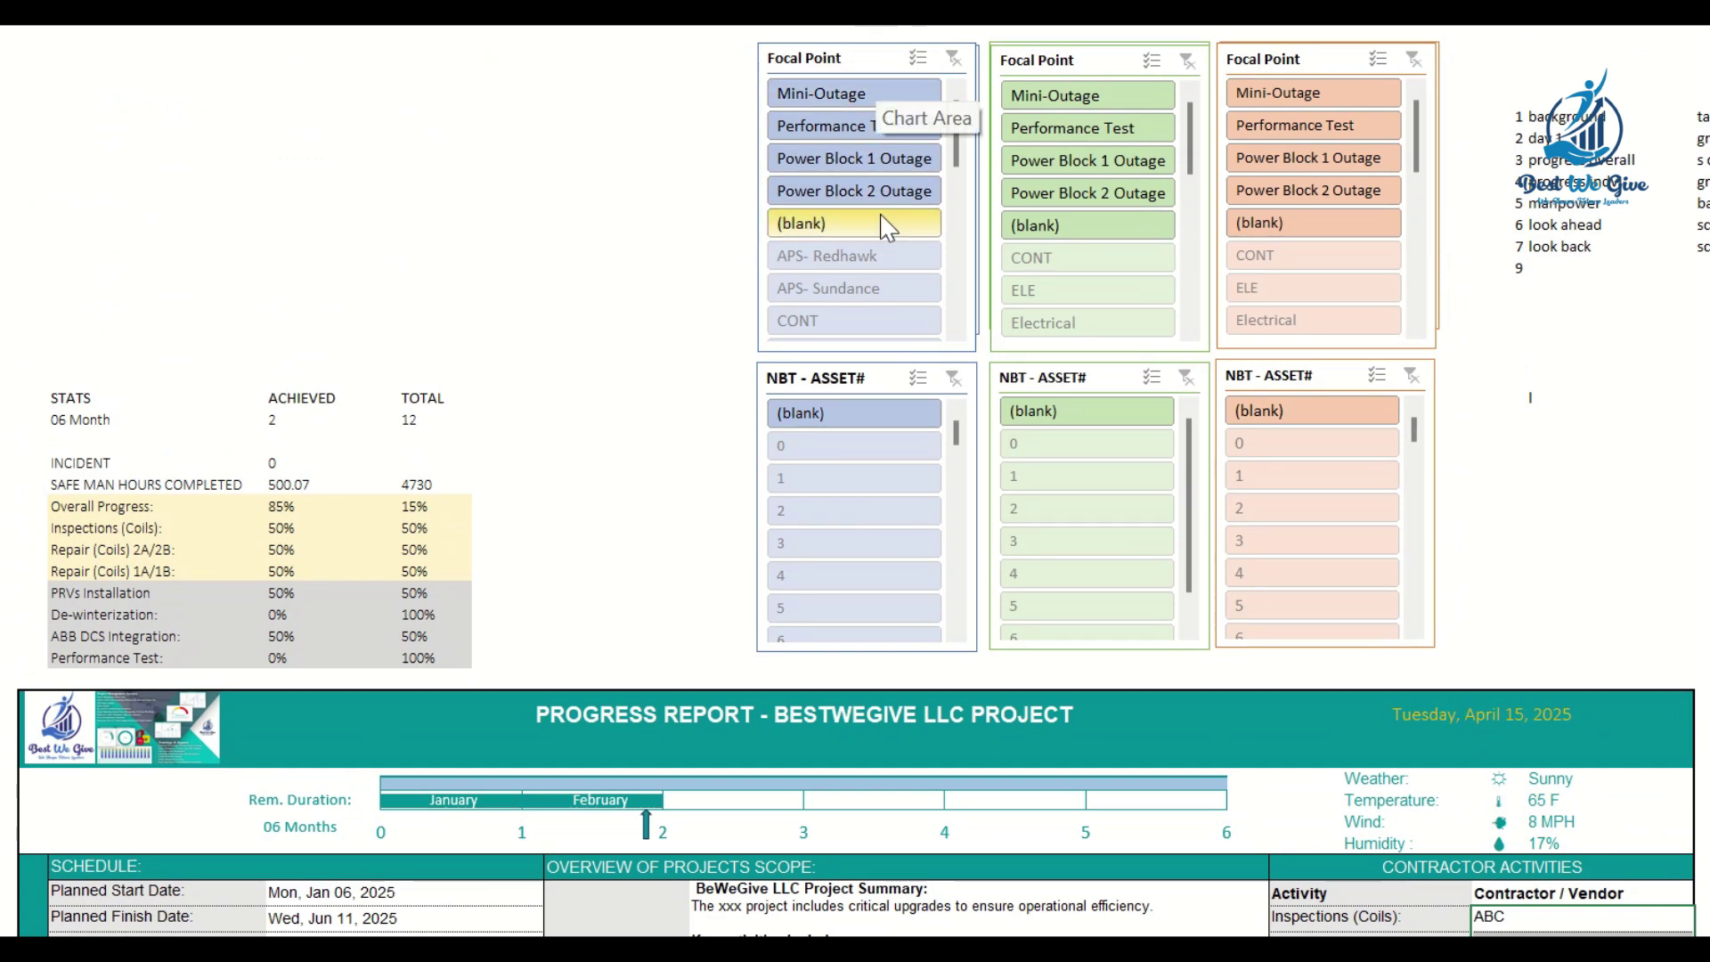
pyautogui.click(868, 167)
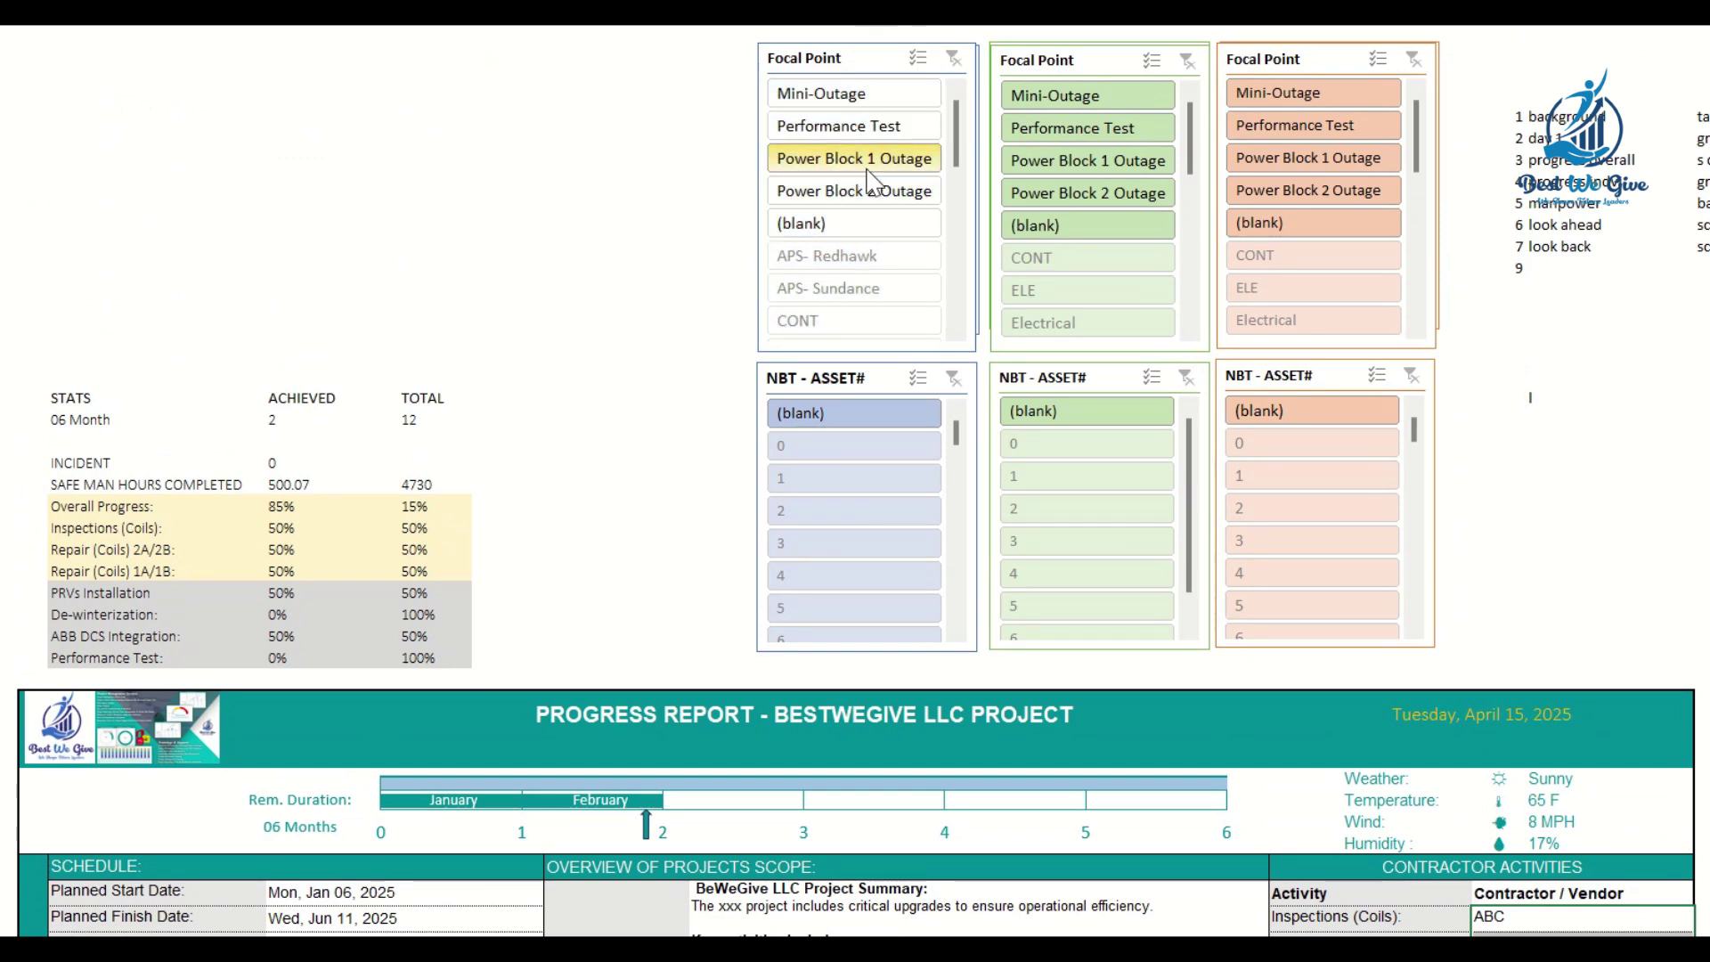
pyautogui.click(1060, 169)
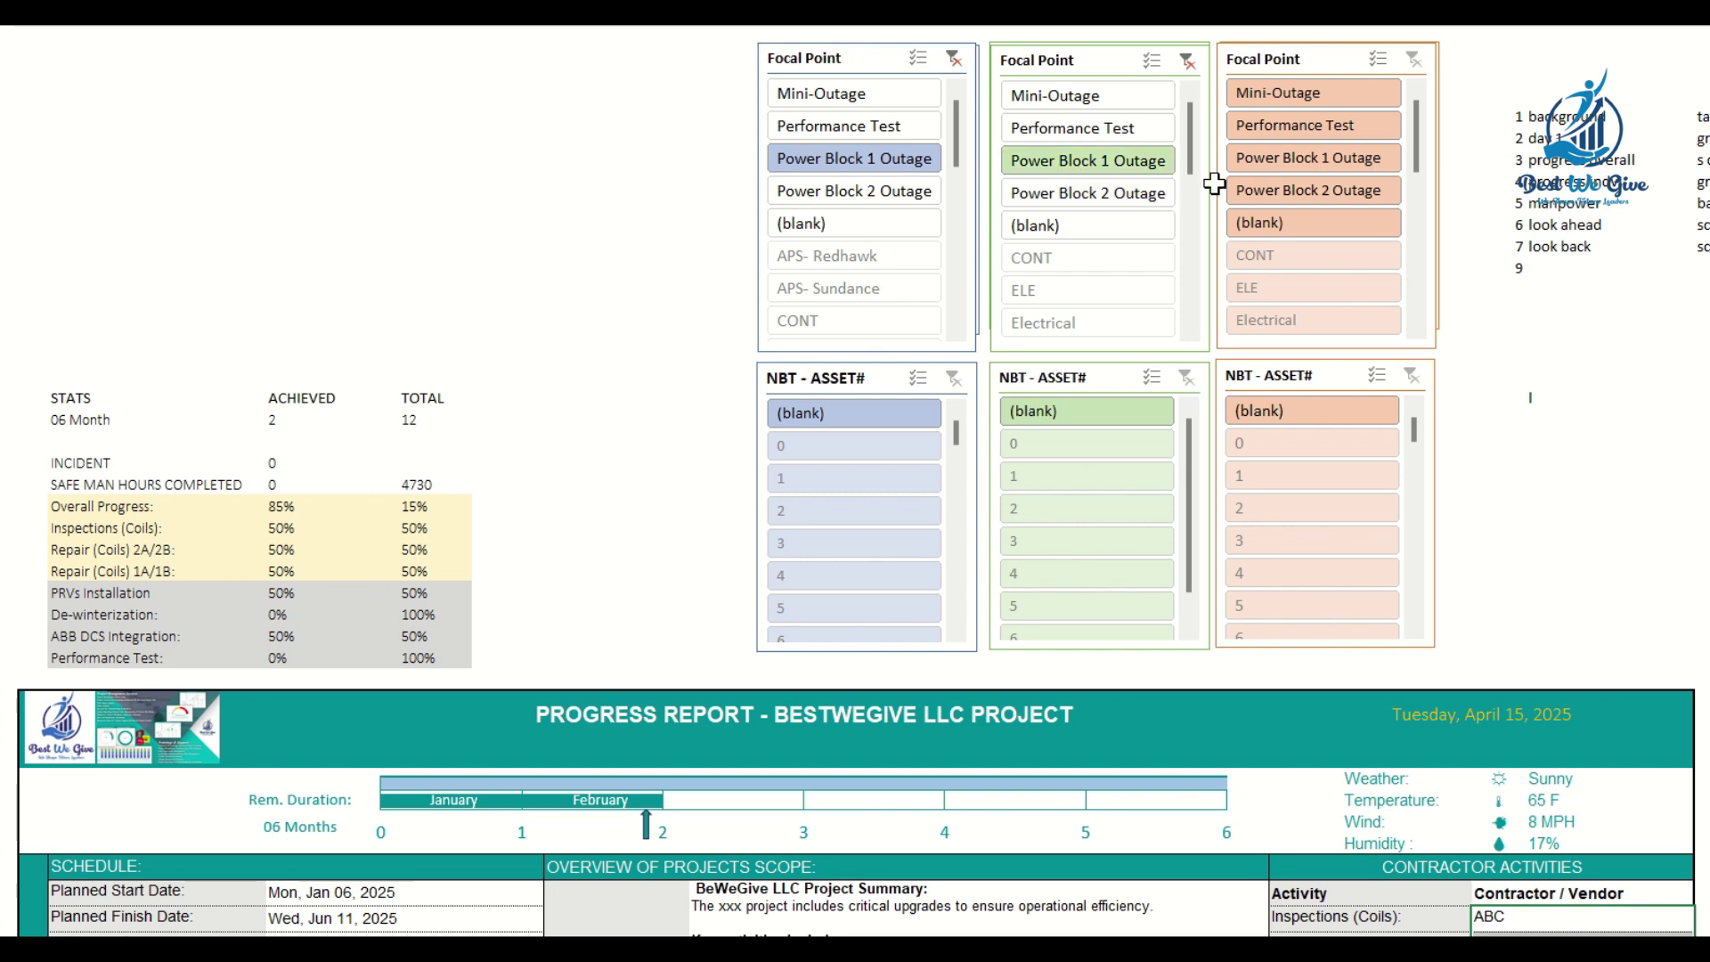
pyautogui.click(1296, 162)
pyautogui.scroll(-10, 552, 557)
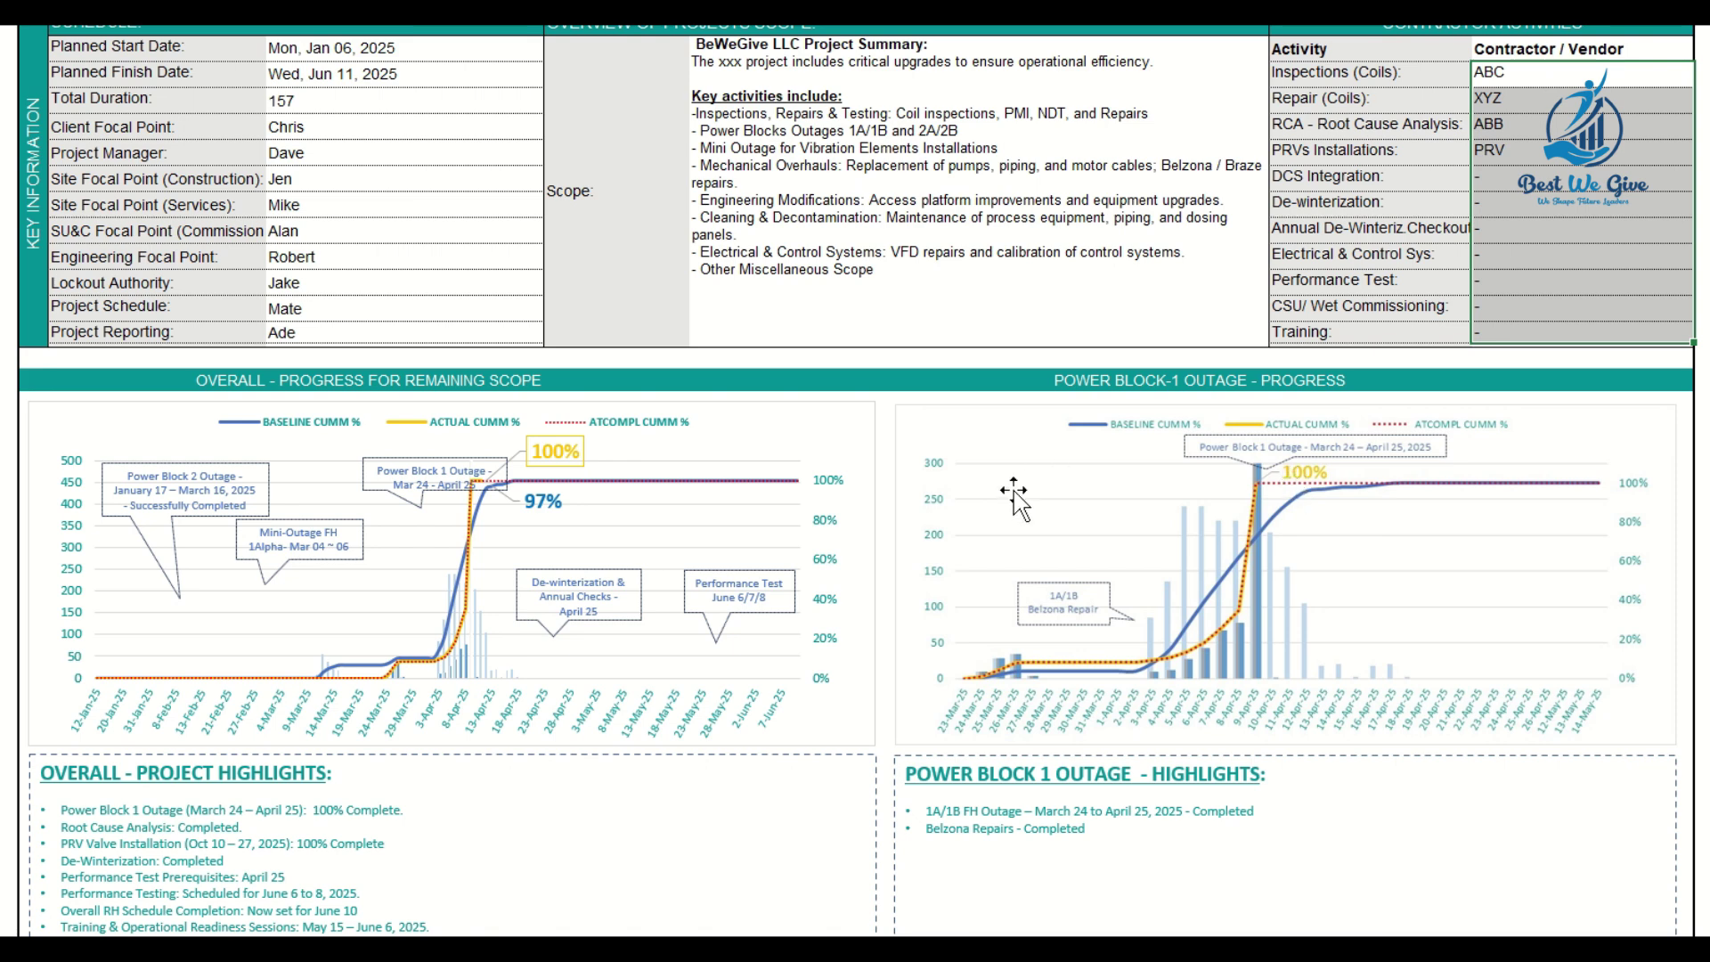
# Step: Select the Power Block-1 progress chart, then scroll back up to the slicer panels
pyautogui.click(1363, 632)
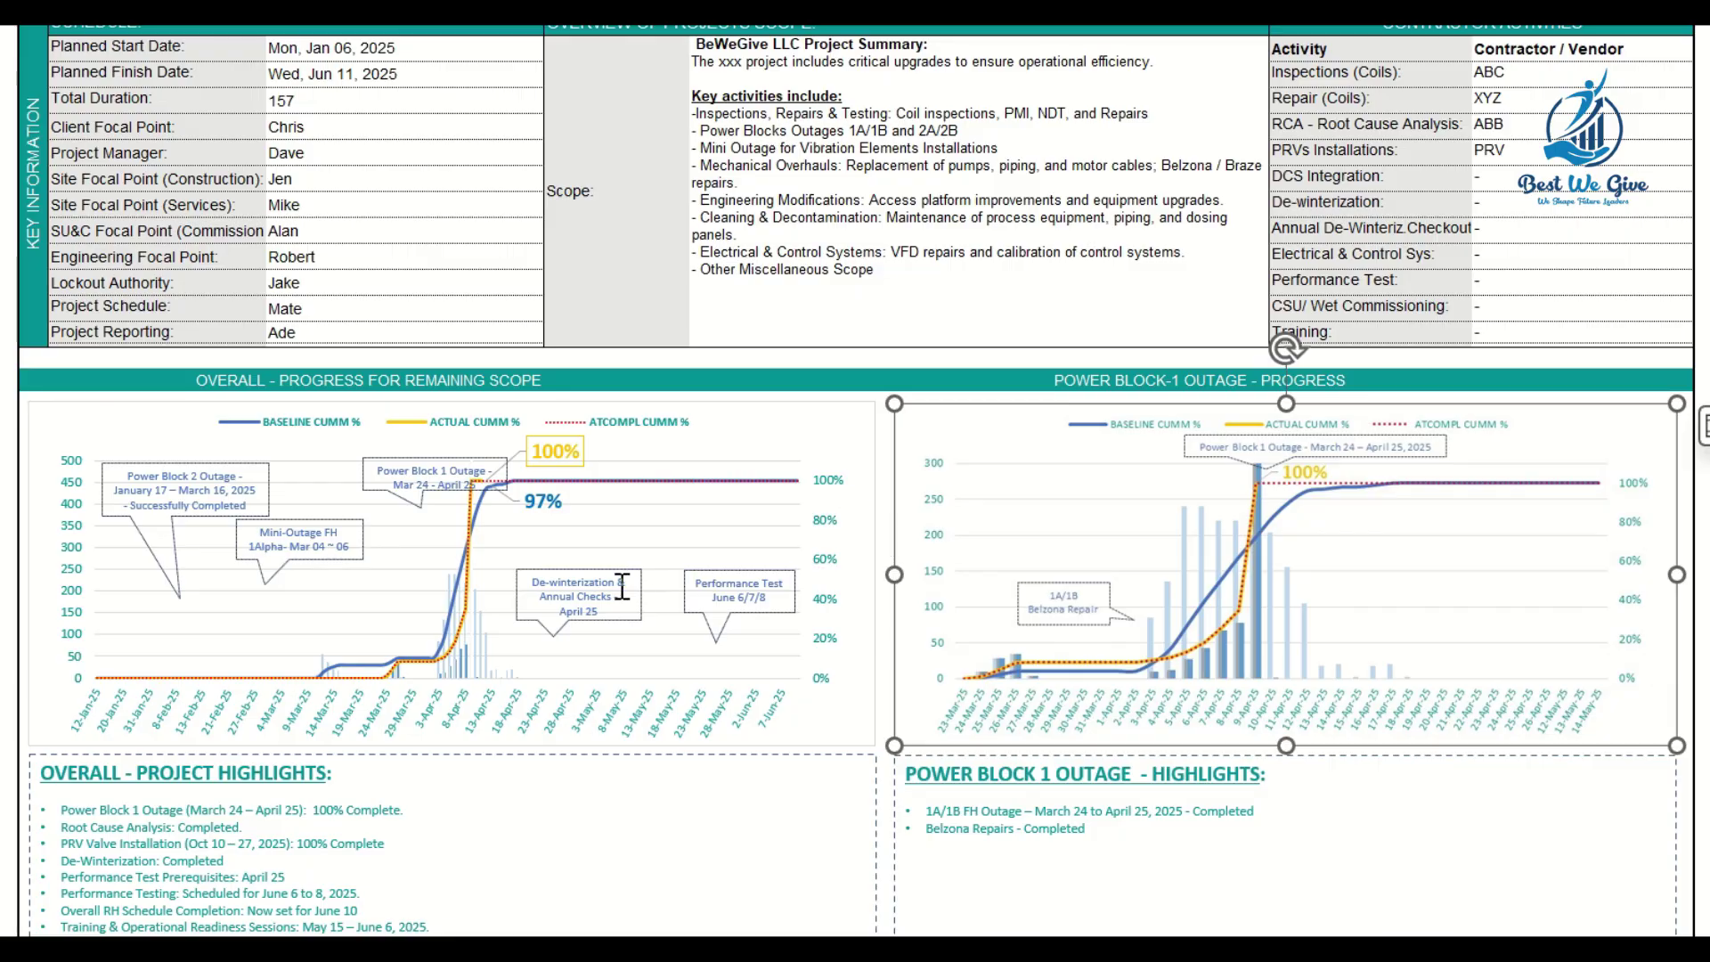
pyautogui.scroll(10, 621, 586)
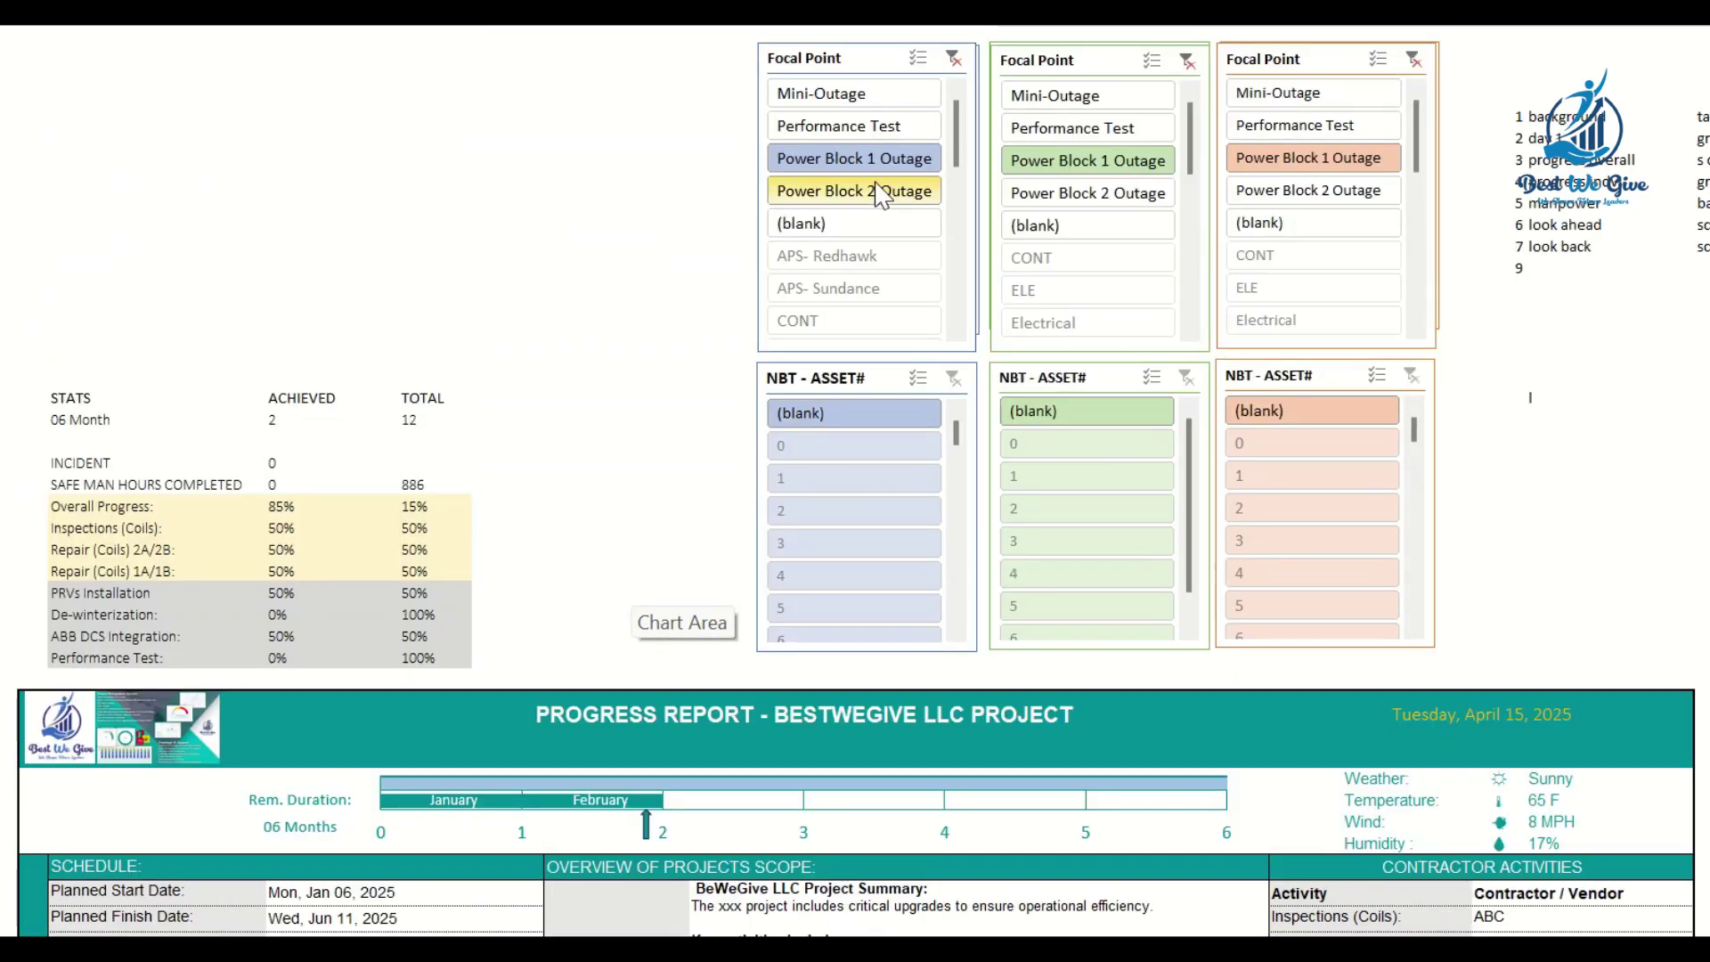
# Step: Set all three Focal Point slicers to Power Block 2 Outage and check the charts (1712 safe man hours)
pyautogui.click(880, 192)
pyautogui.click(1081, 191)
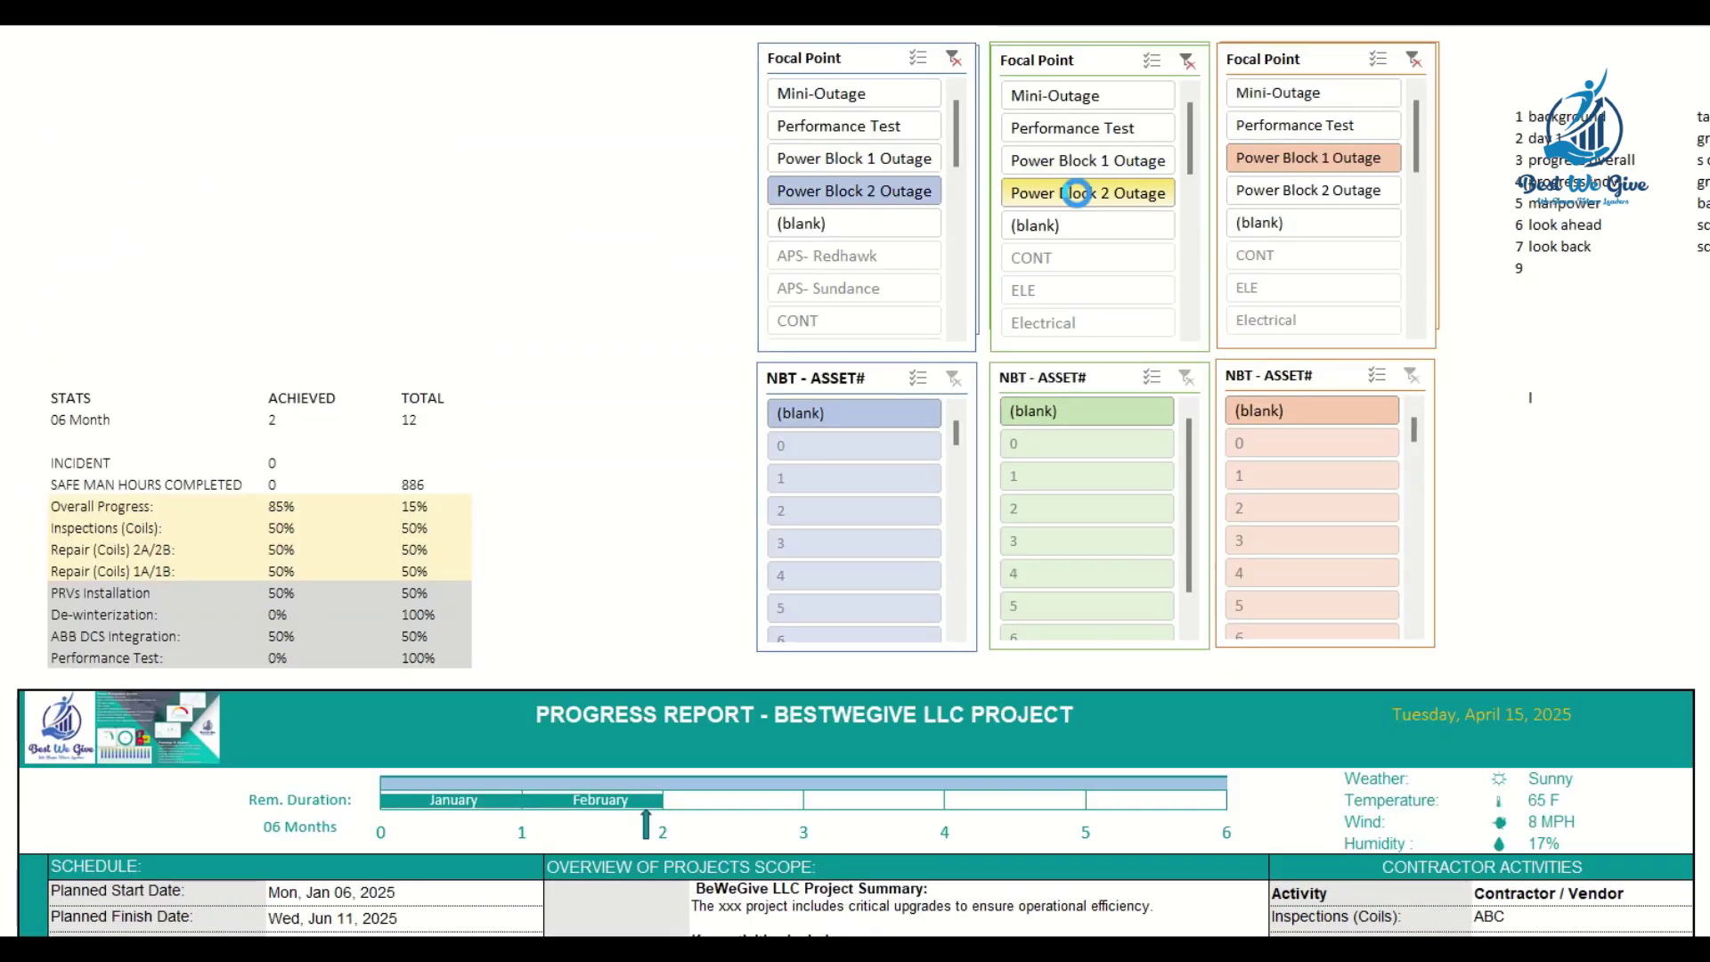
pyautogui.click(1316, 194)
pyautogui.scroll(-5, 762, 541)
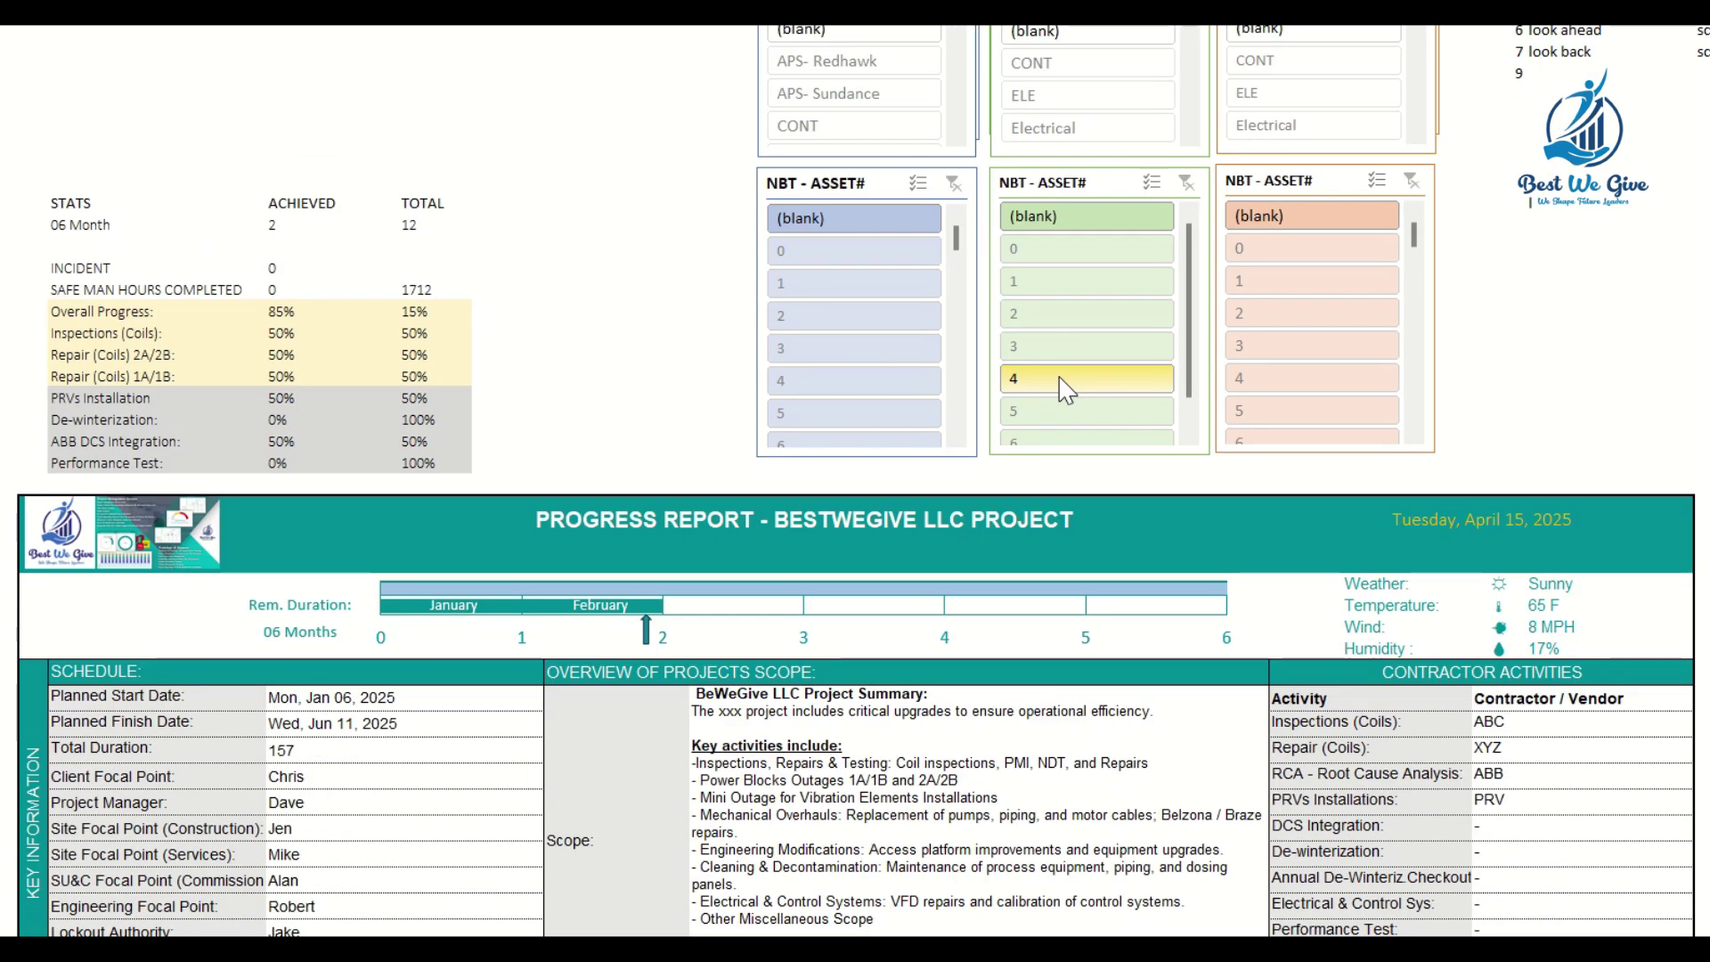
pyautogui.scroll(-4, 762, 541)
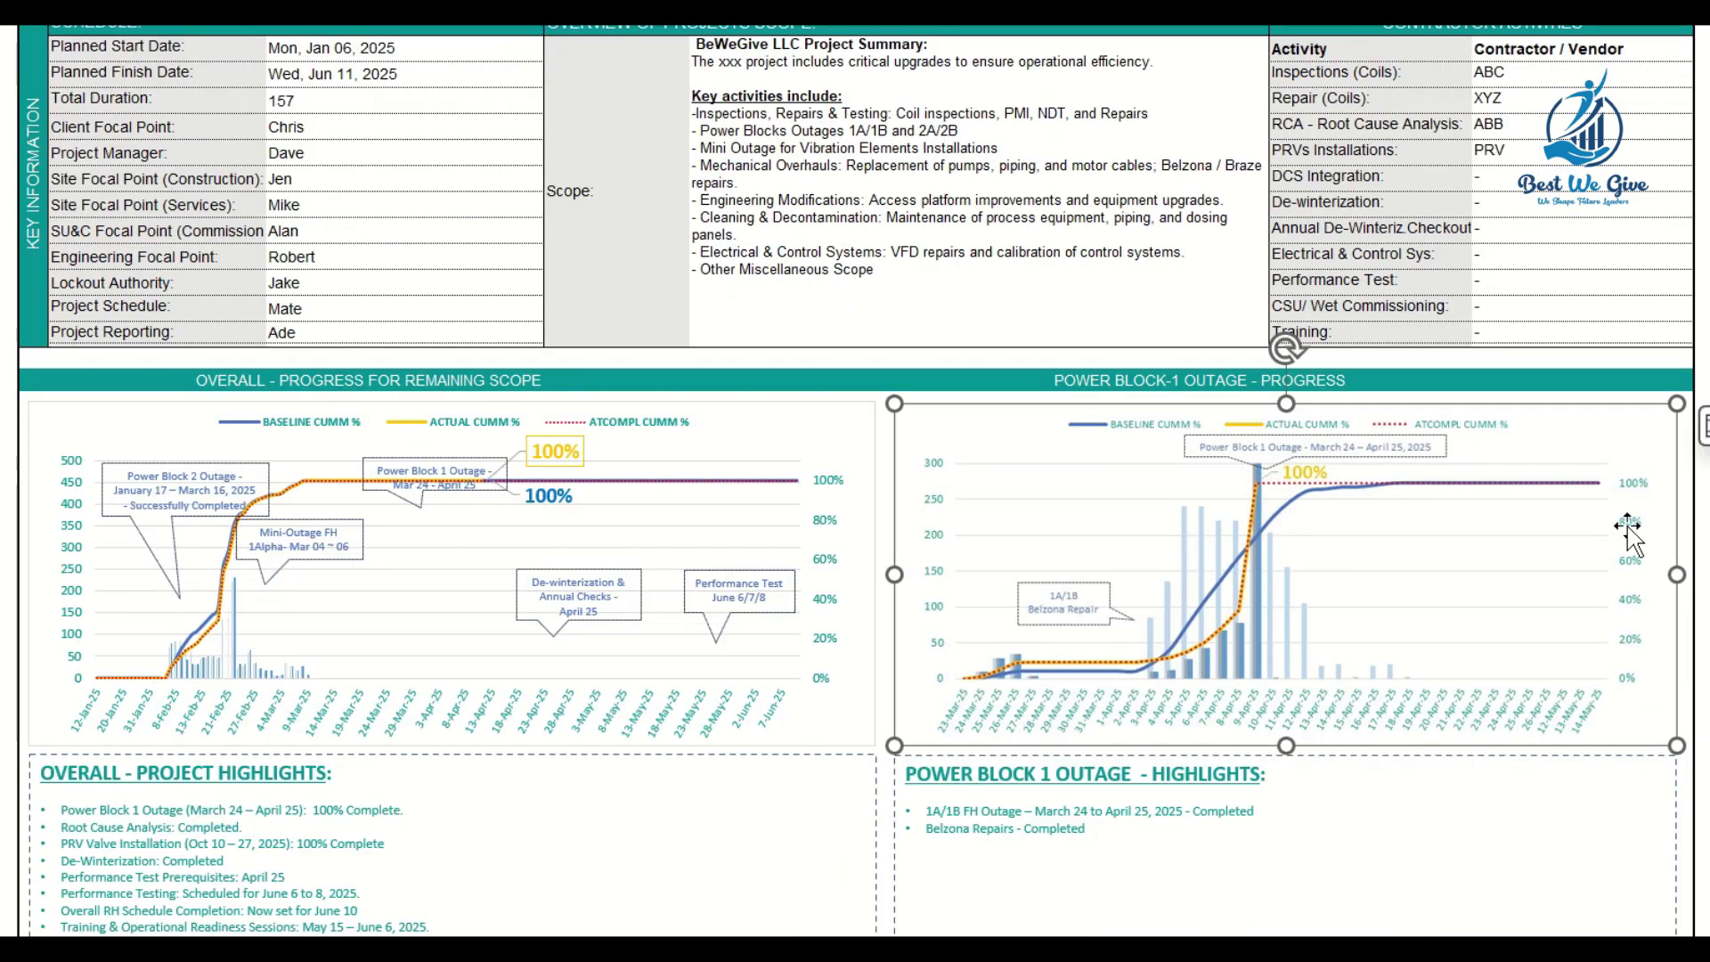
pyautogui.scroll(3, 790, 642)
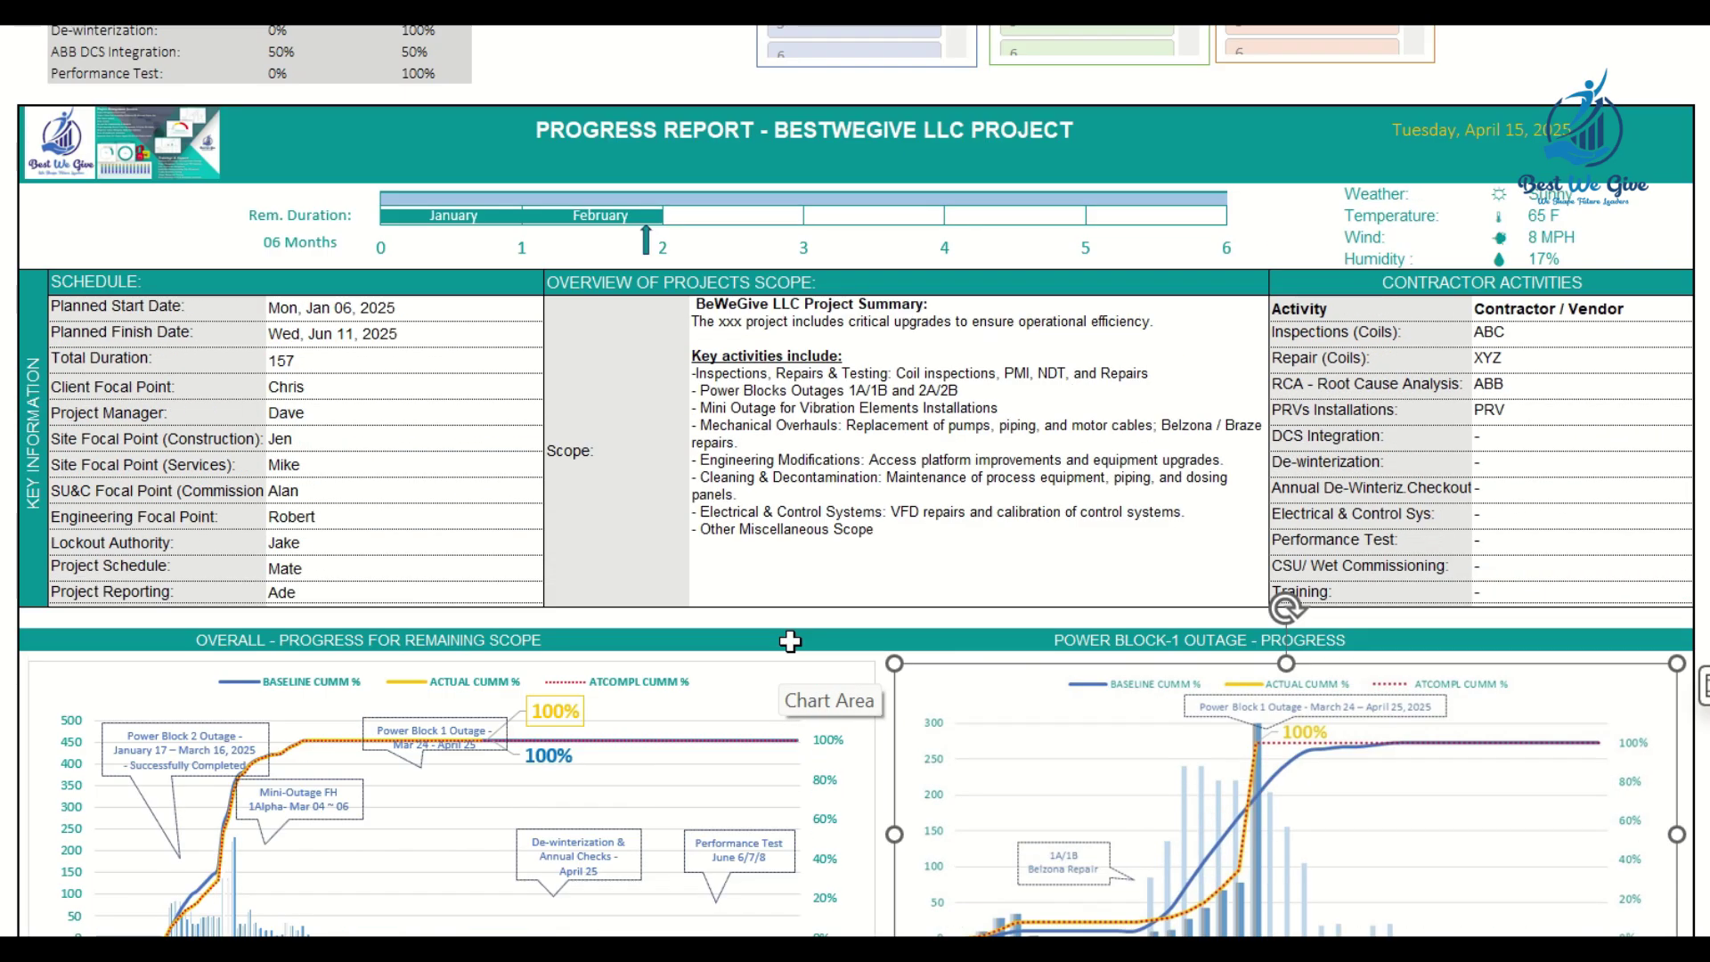
pyautogui.scroll(-1, 810, 641)
pyautogui.scroll(7, 810, 642)
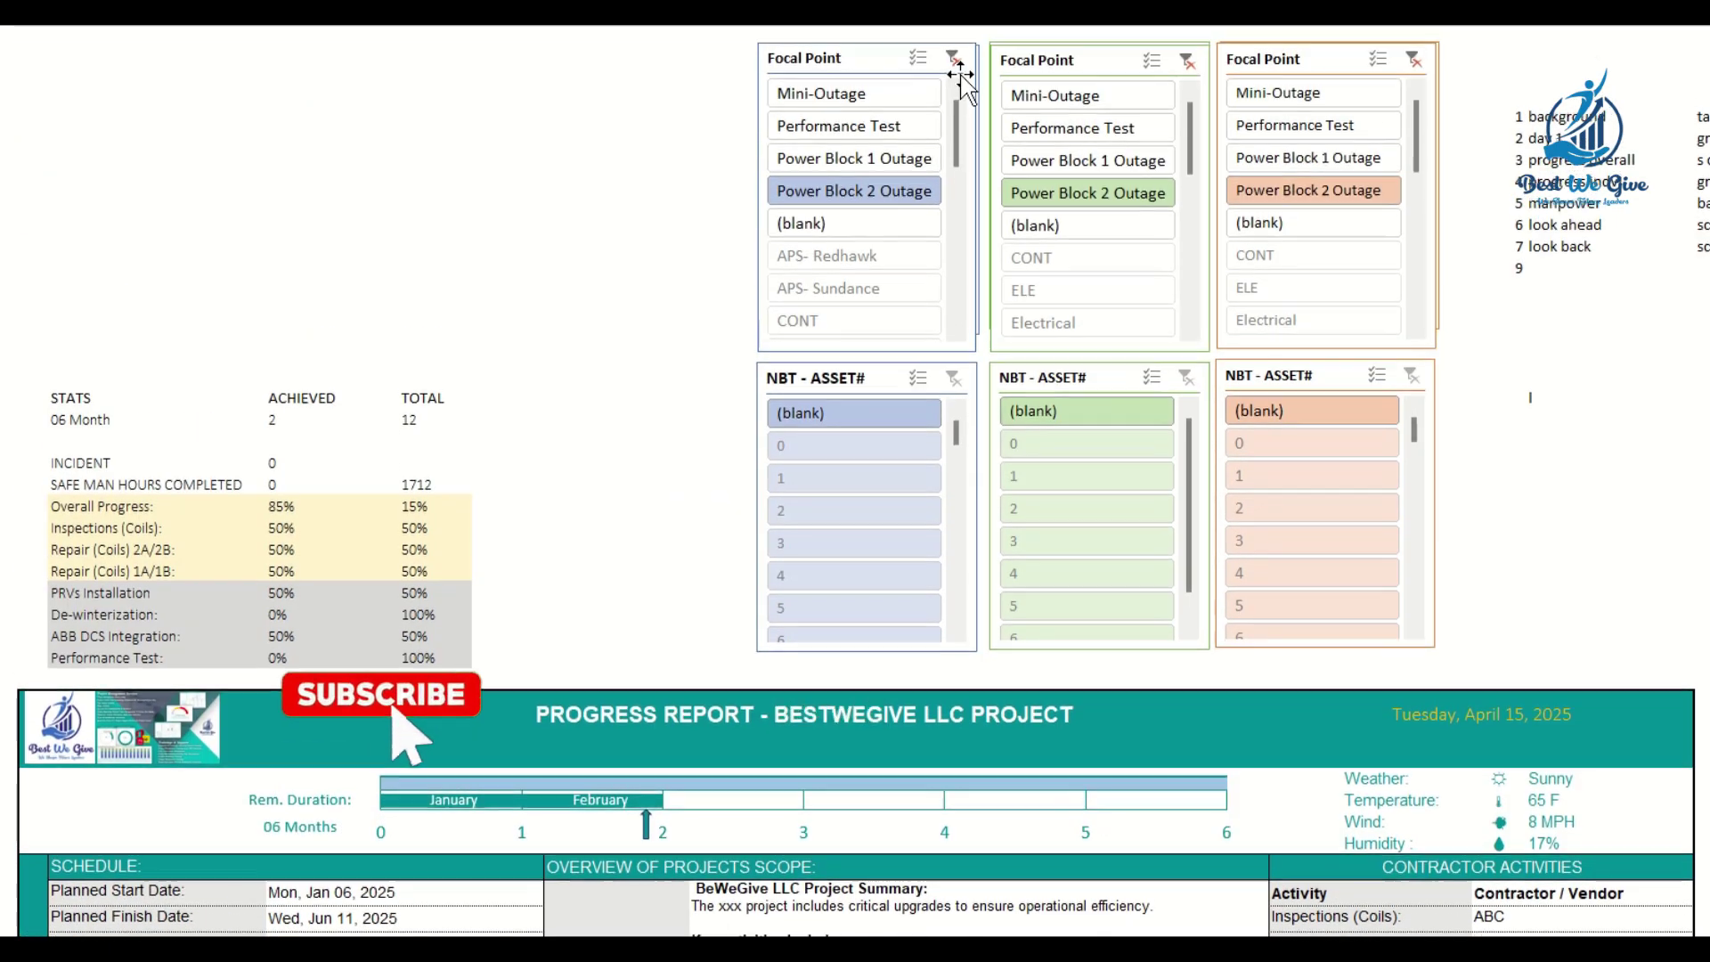
# Step: Clear all three Focal Point slicer filters and click into the Overall Project Highlights text box
pyautogui.click(953, 58)
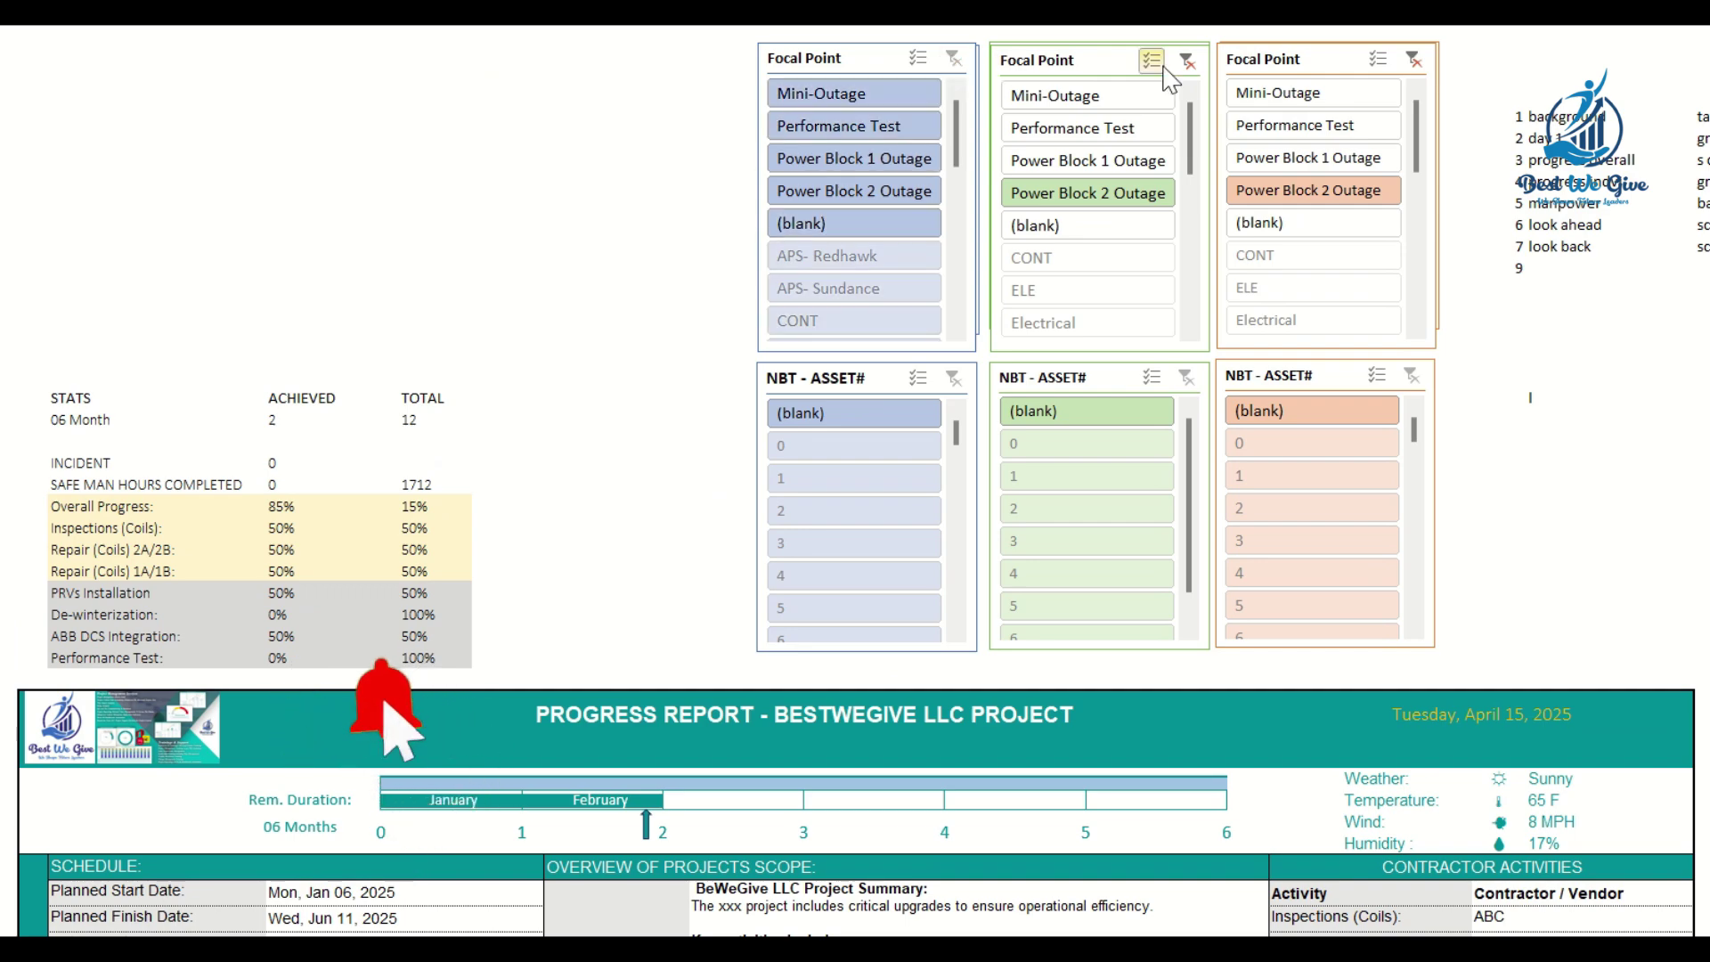
pyautogui.click(1187, 60)
pyautogui.click(1413, 59)
pyautogui.scroll(-7, 846, 490)
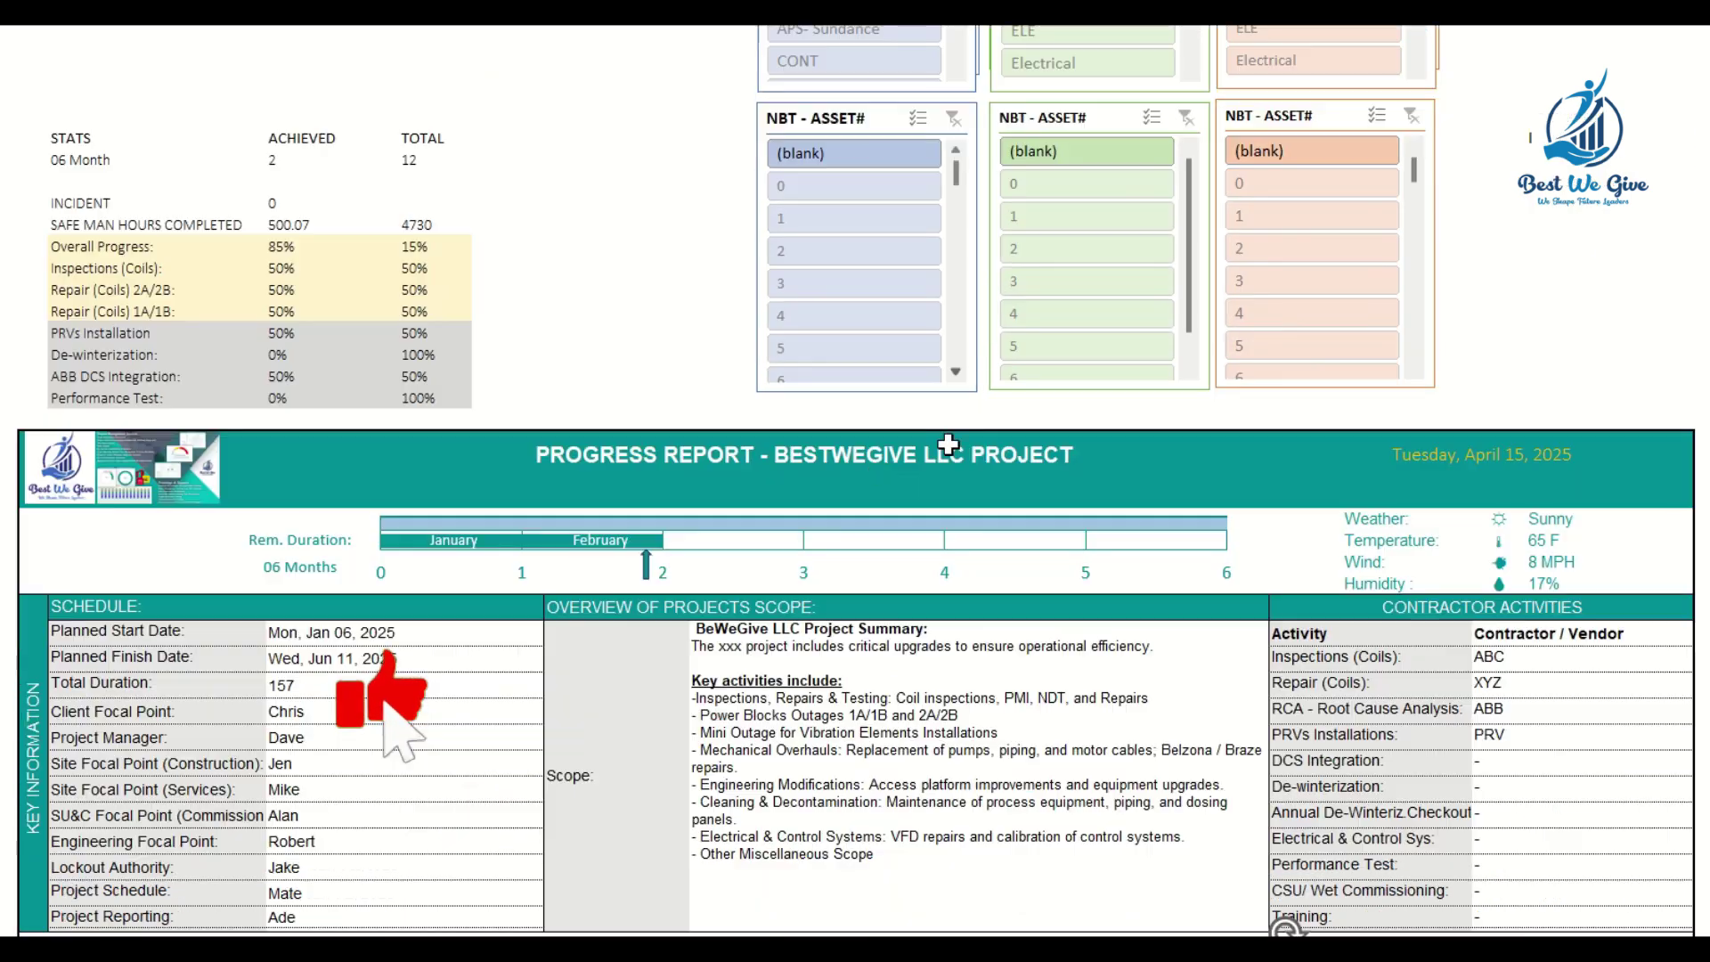
pyautogui.scroll(-4, 845, 490)
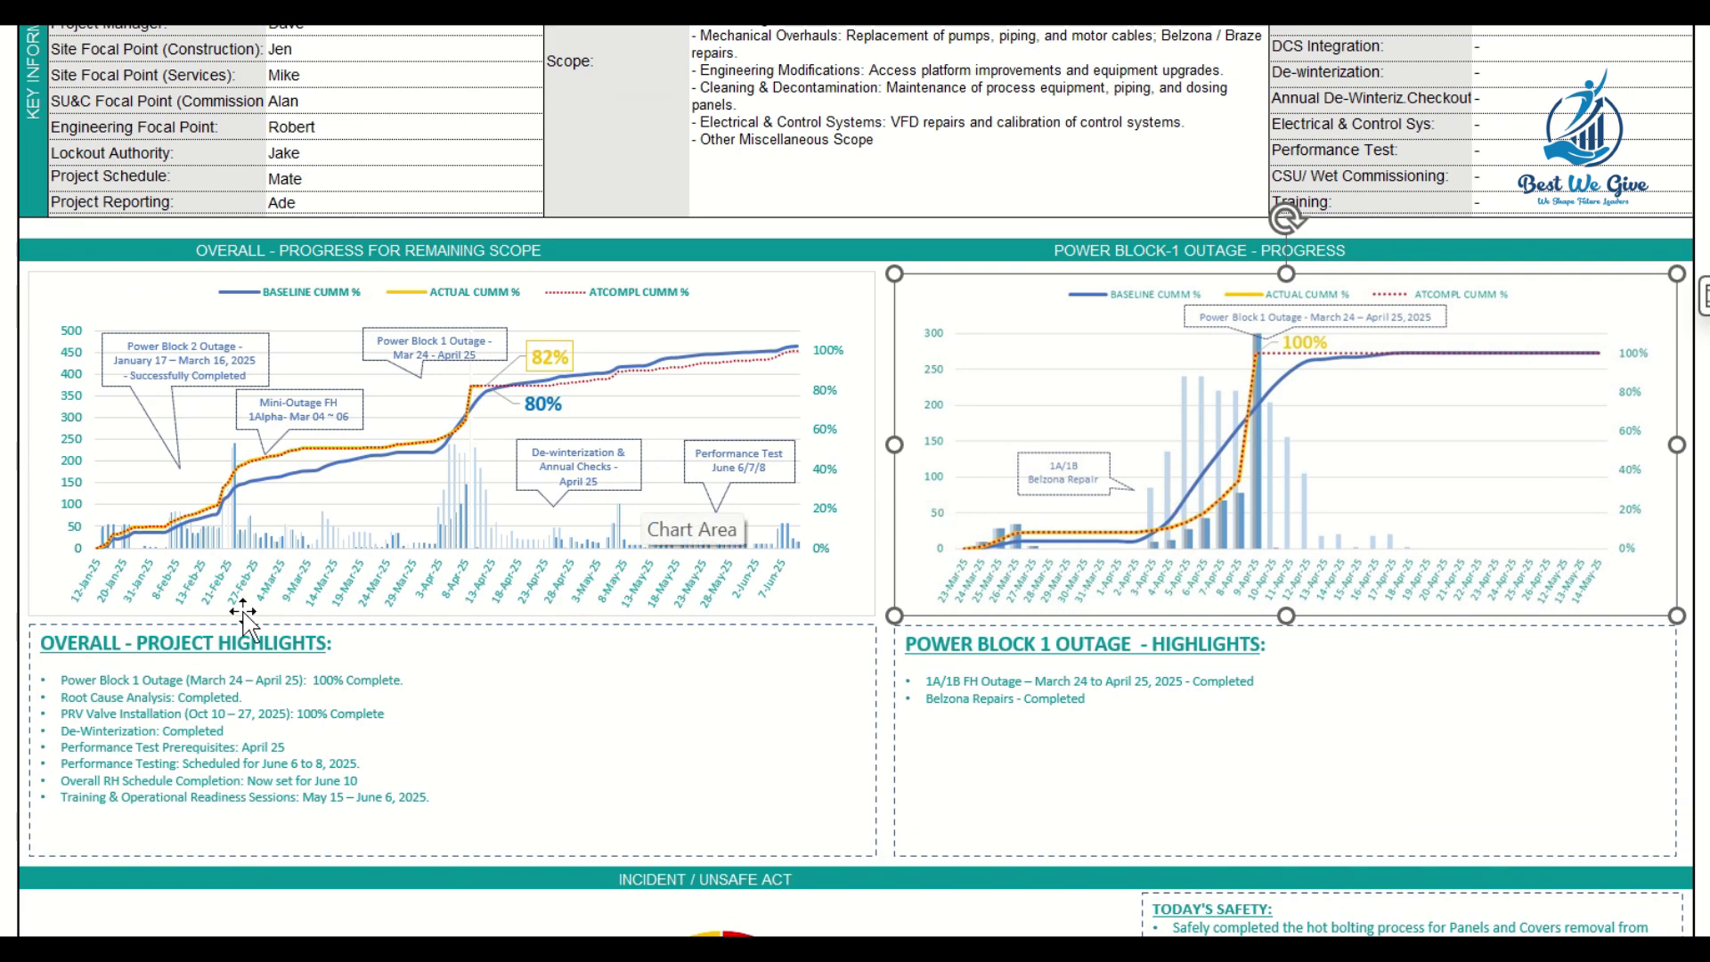
pyautogui.click(147, 709)
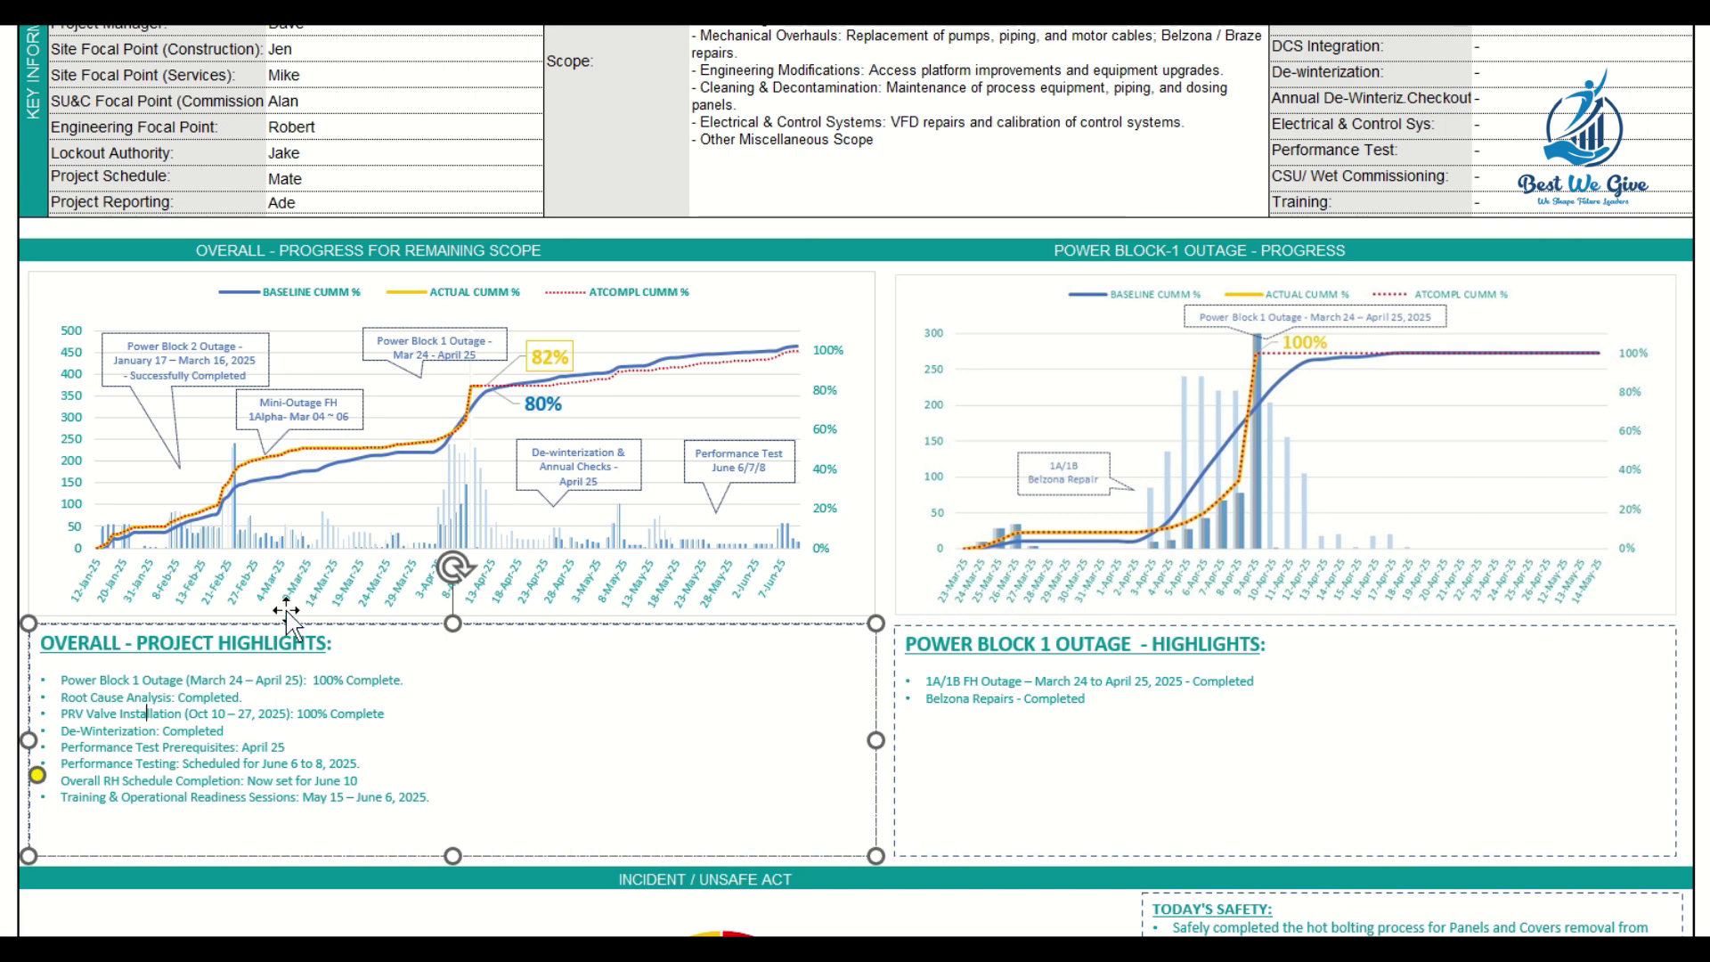
pyautogui.scroll(-1, 281, 731)
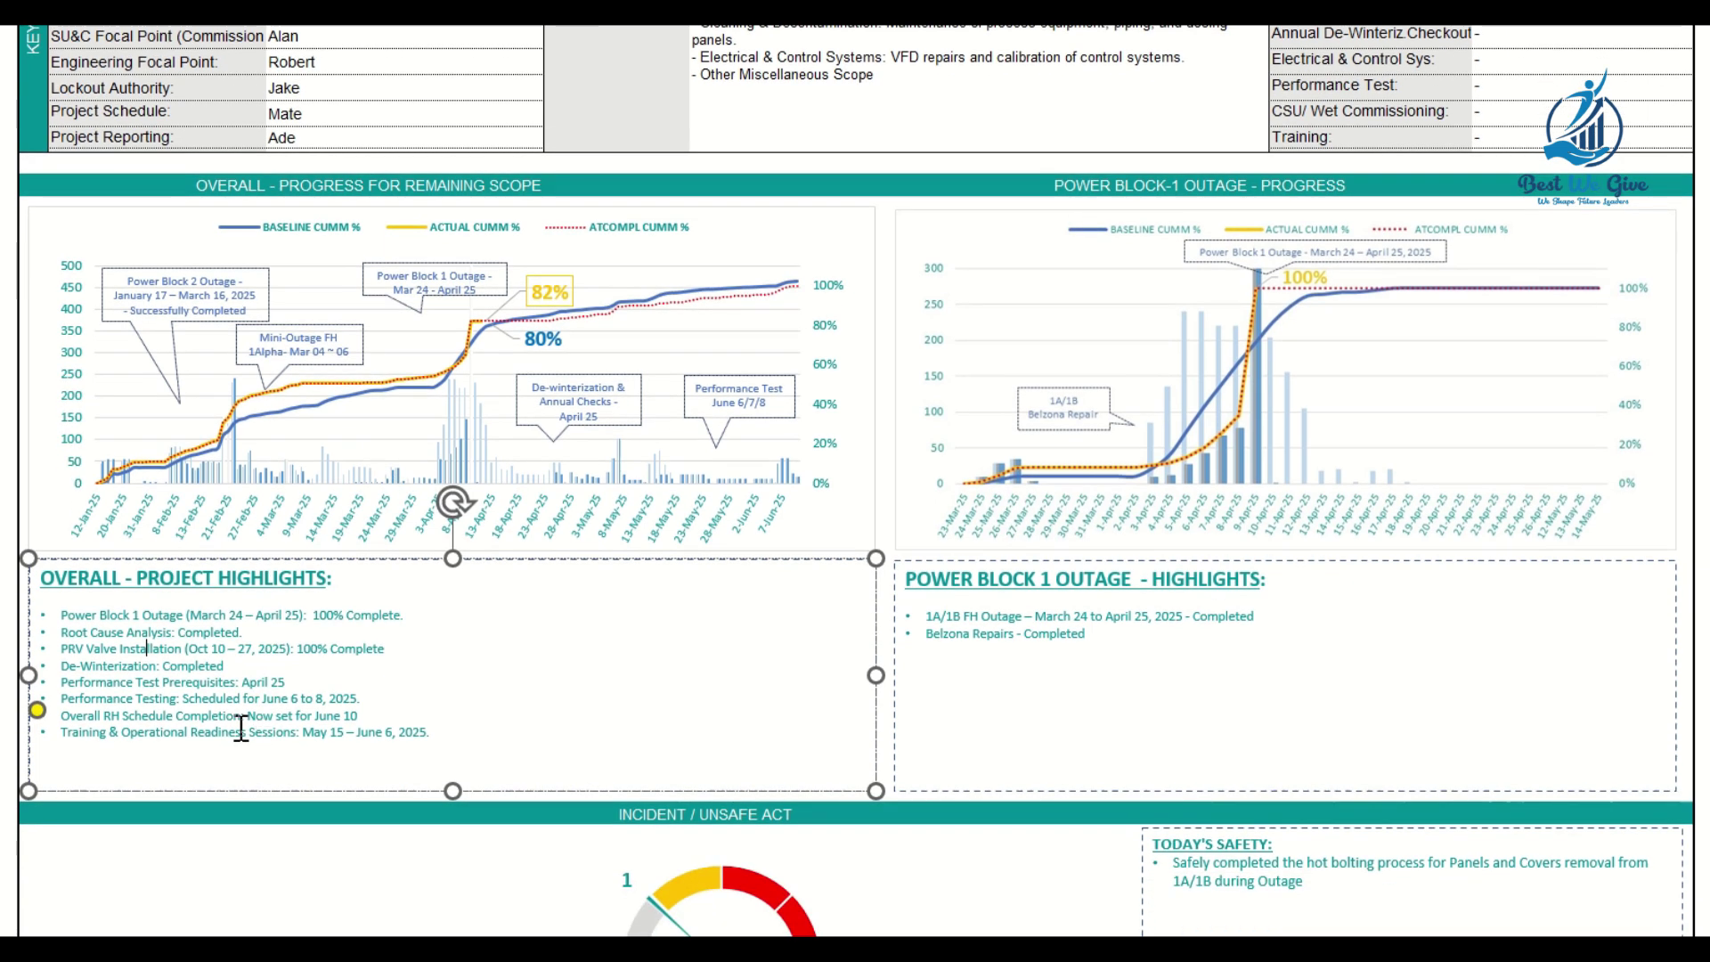